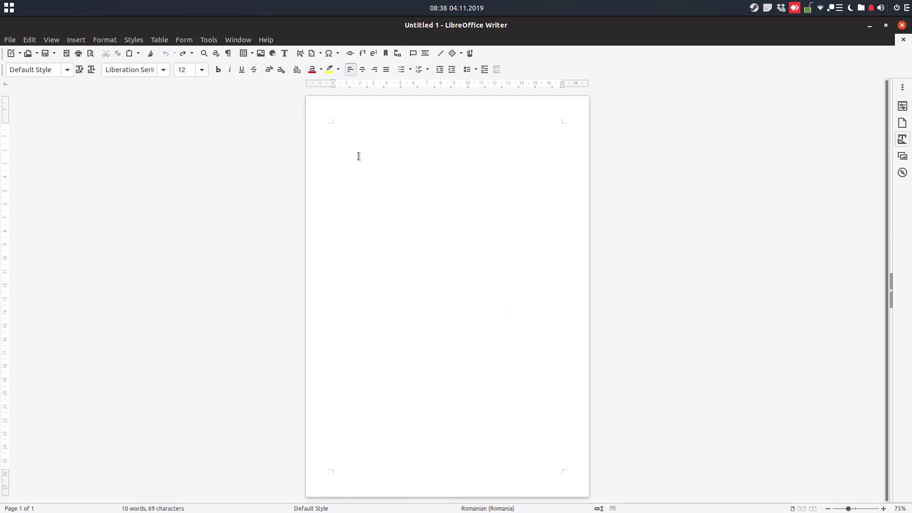
Give the Default Style page a purple 2,05 pt box border on all four sides.
right_click(371, 236)
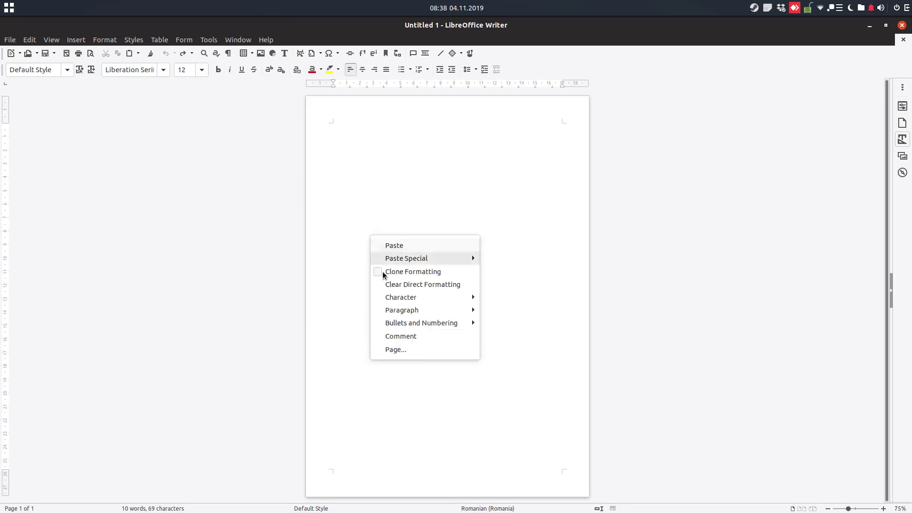
left_click(410, 350)
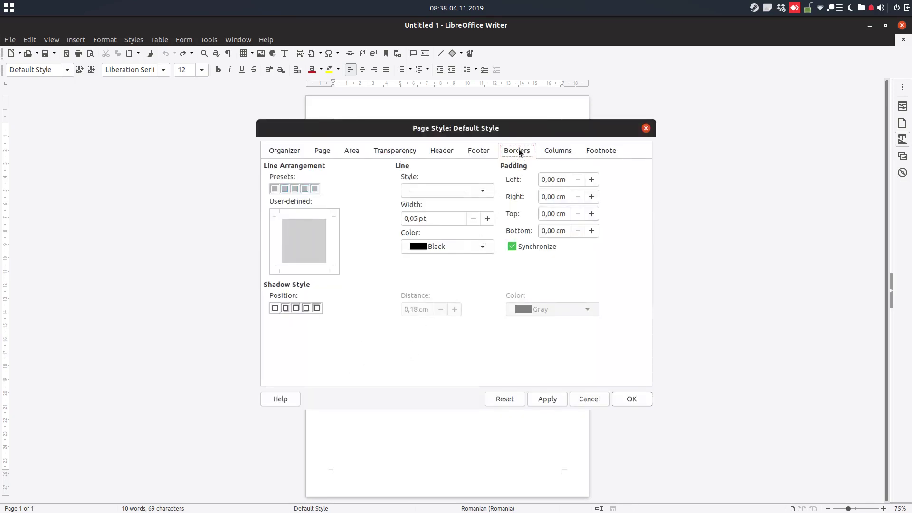
left_click(285, 189)
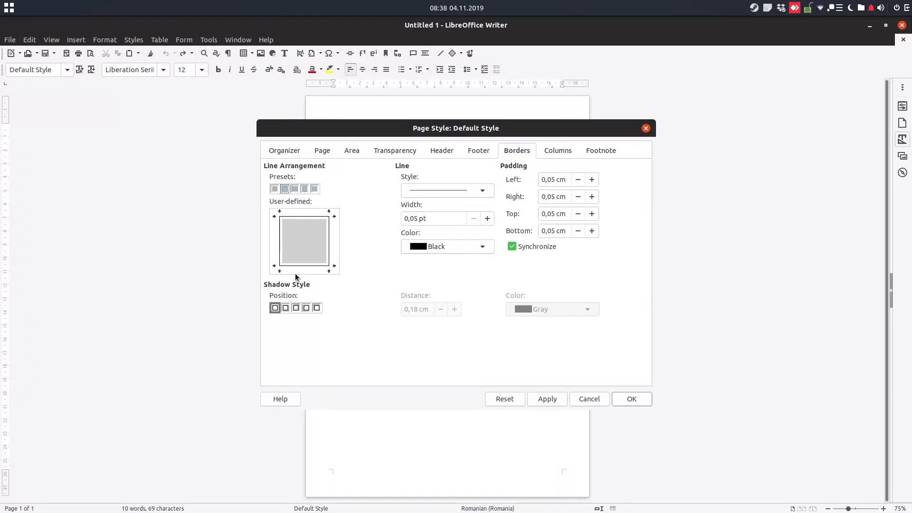
left_click(488, 219)
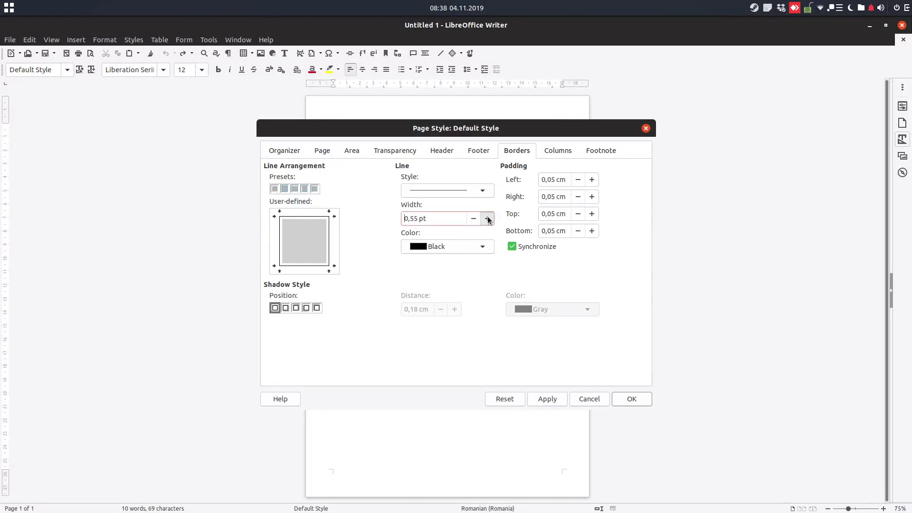
left_click(487, 218)
left_click(488, 218)
left_click(487, 219)
left_click(488, 219)
left_click(487, 219)
left_click(487, 219)
left_click(487, 219)
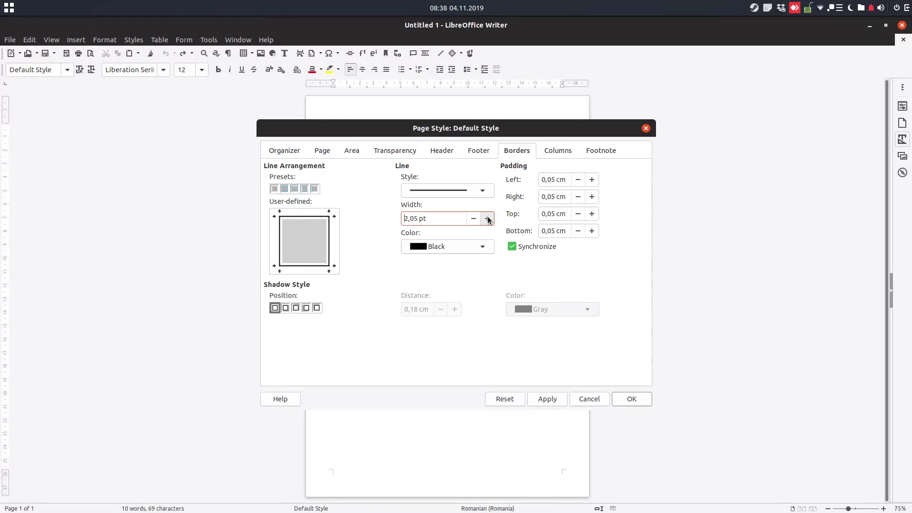
left_click(453, 243)
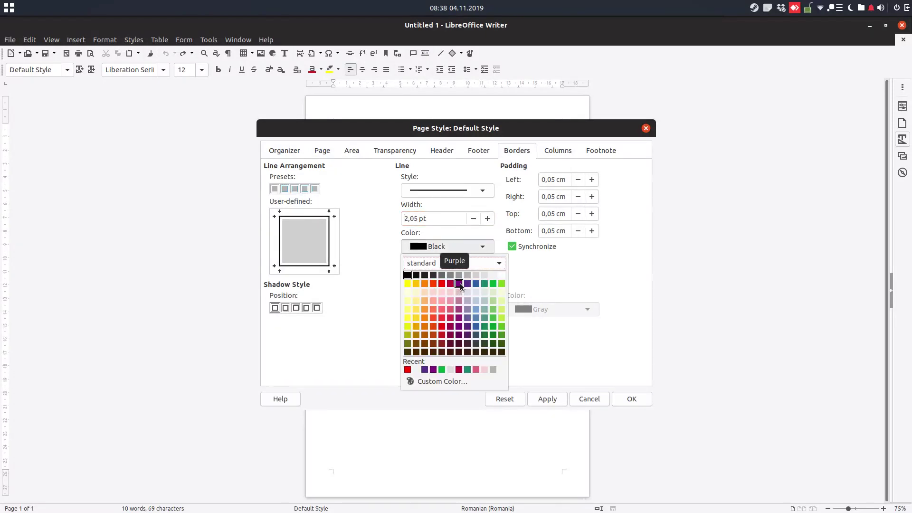
left_click(460, 283)
left_click(560, 399)
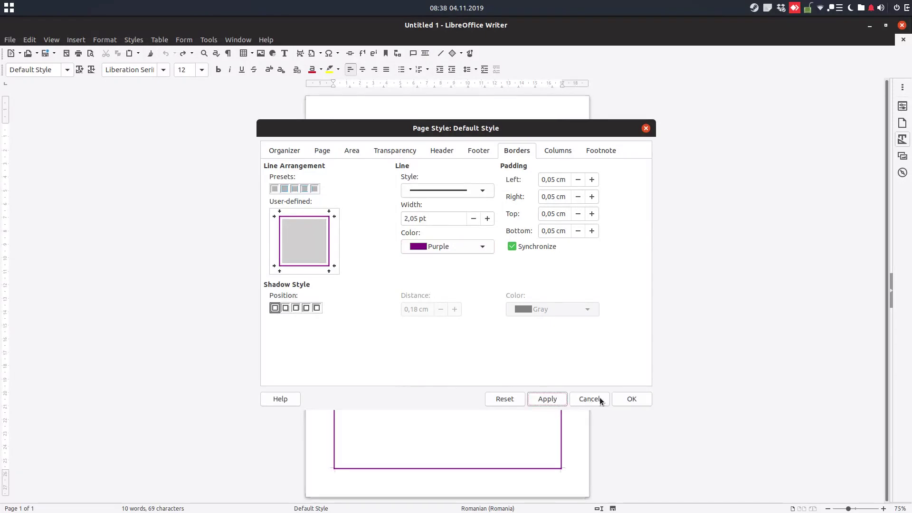
left_click(621, 398)
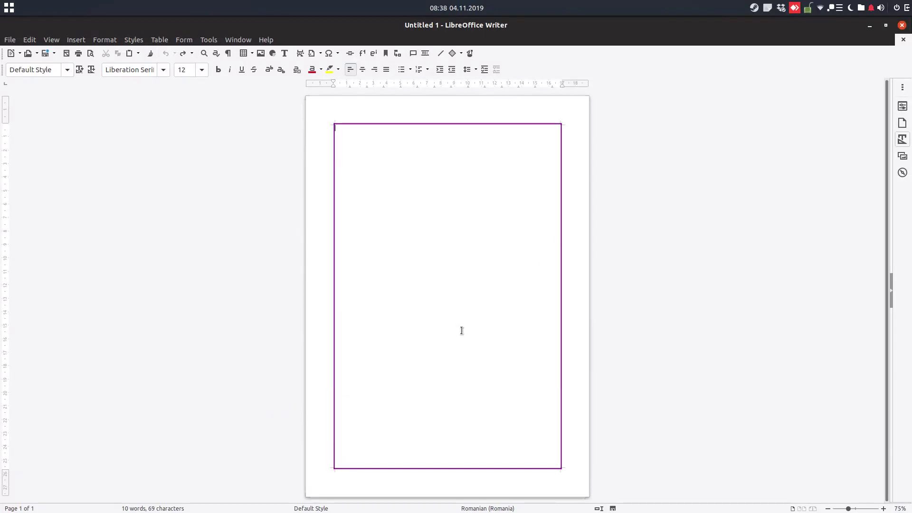
Undo the page border, zoom in and type the lines Par 1, Par 2 and Par 3.
key("ctrl+z")
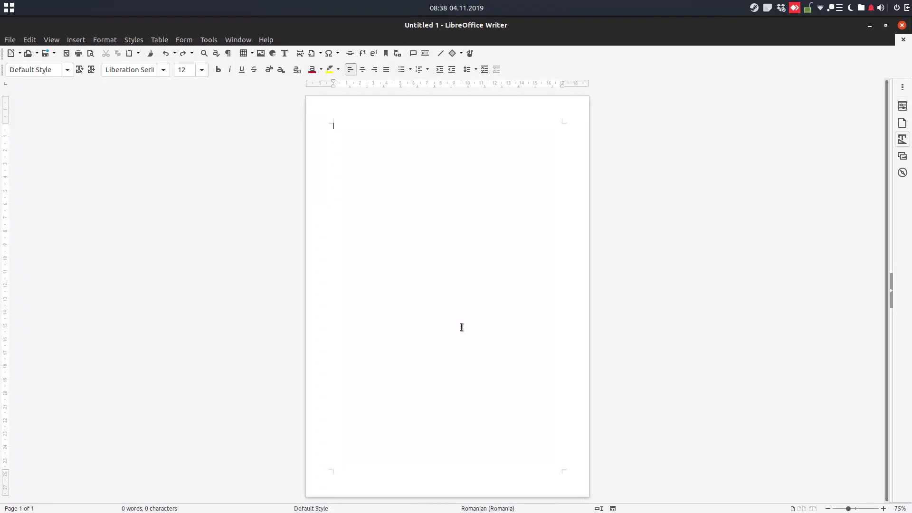
scroll(360, 156, "up", 3)
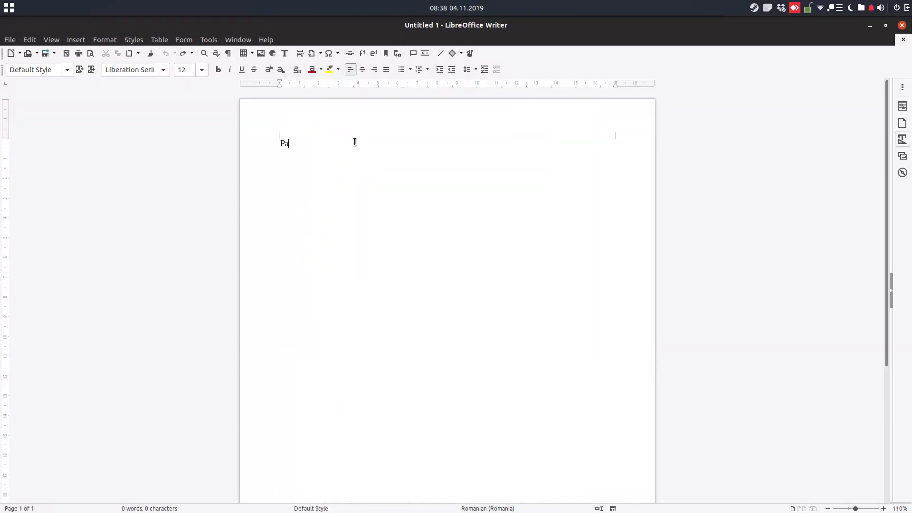
type("r 2")
Give Par 2 solid red 1,30 pt border lines on its left and right sides.
right_click(289, 154)
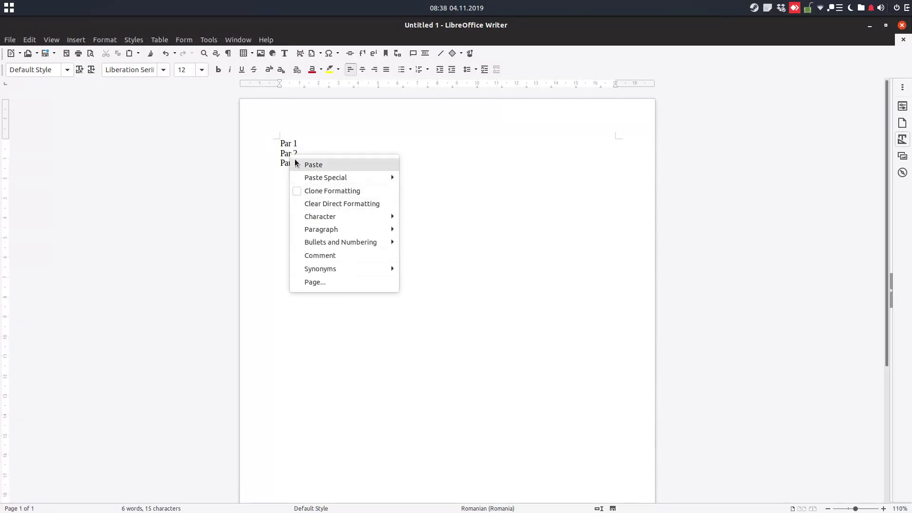
mouse_move(348, 232)
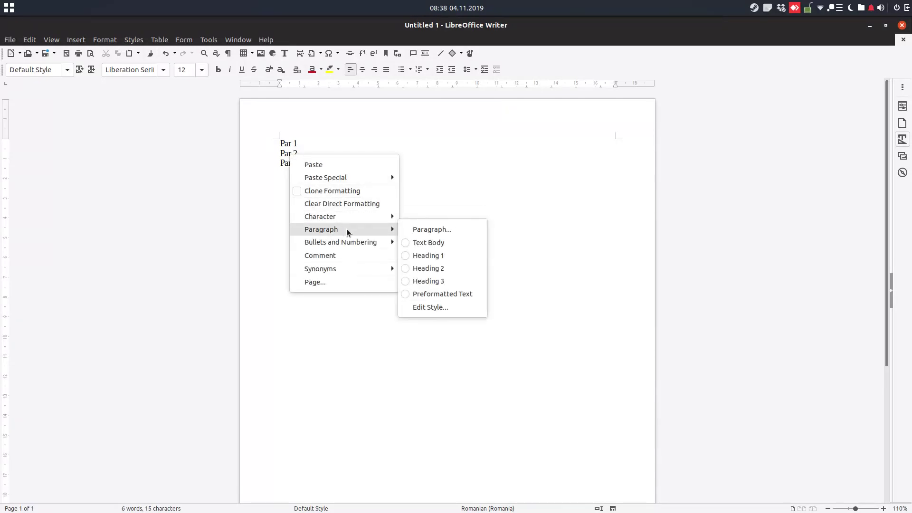
left_click(419, 229)
left_click(285, 197)
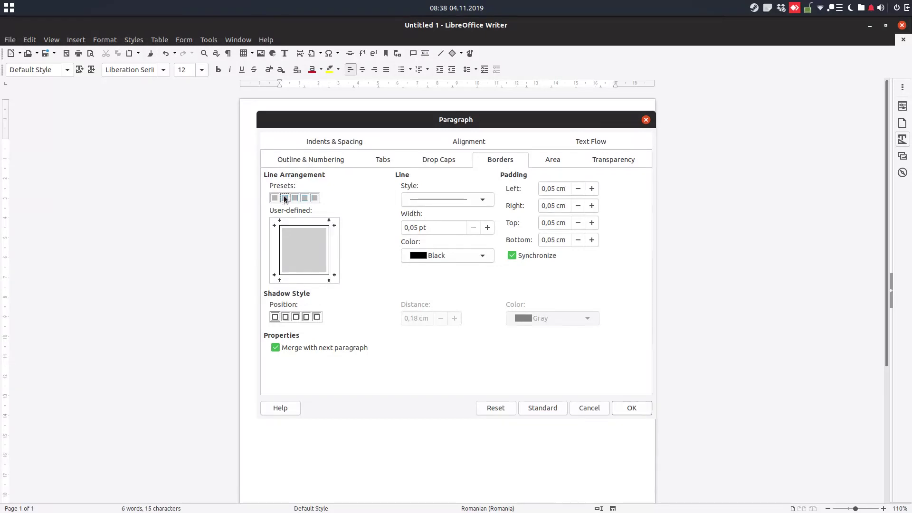
left_click(294, 198)
left_click(442, 200)
left_click(438, 227)
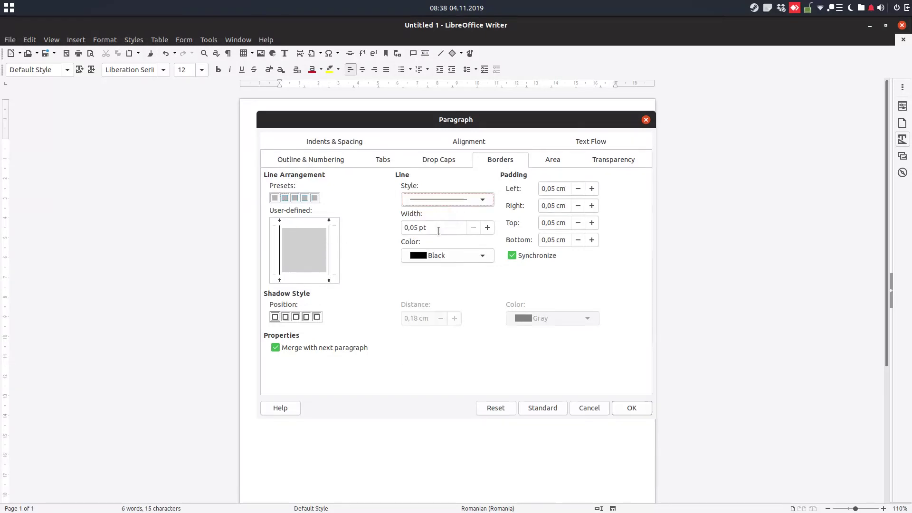
left_click(487, 227)
left_click(487, 227)
left_click(487, 227)
left_click(487, 227)
left_click(487, 227)
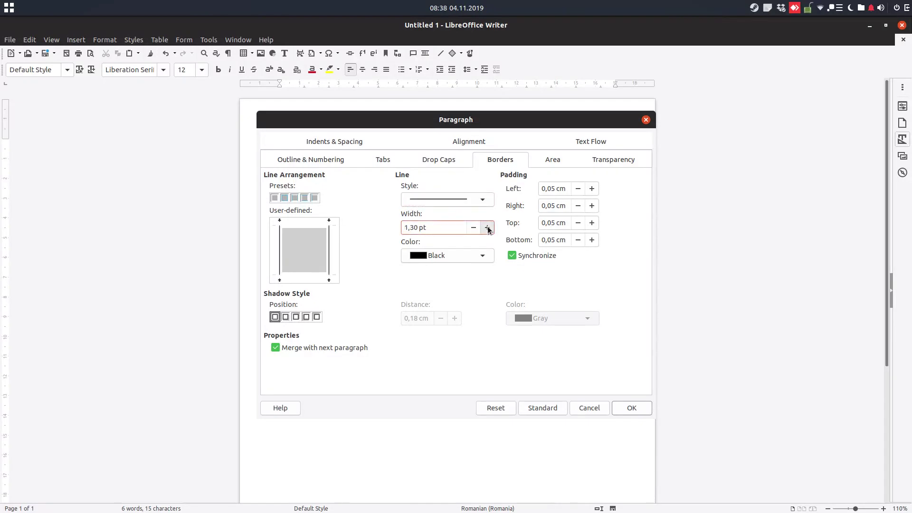
left_click(473, 259)
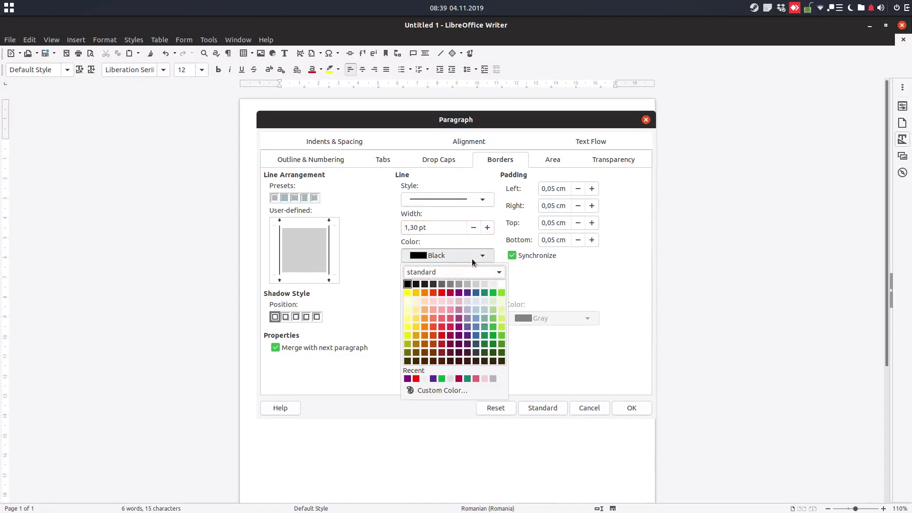
left_click(444, 292)
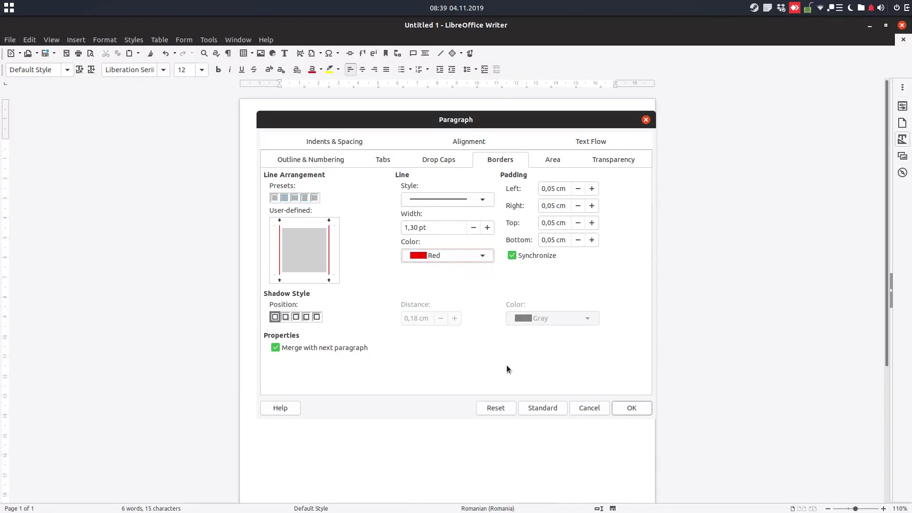
left_click(628, 407)
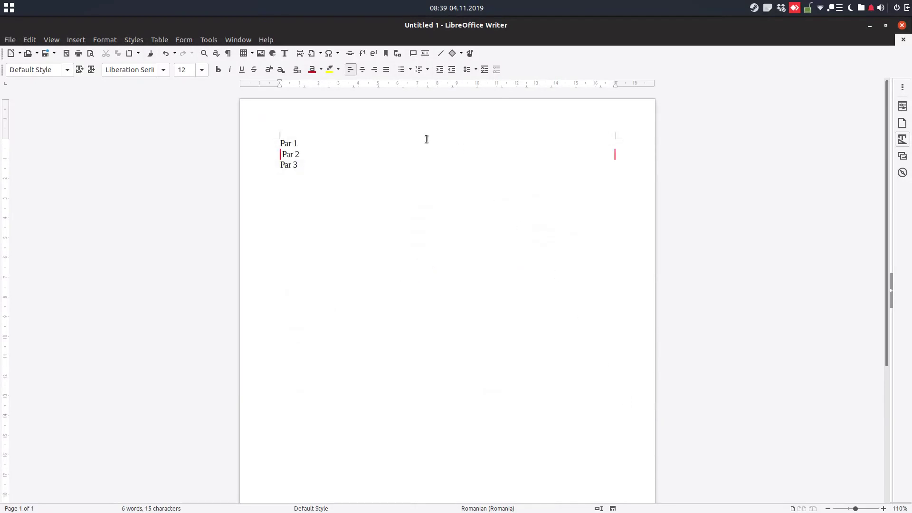
Unsynchronize Par 2's padding and set left and right to 2 cm, top and bottom to 0 cm.
right_click(304, 153)
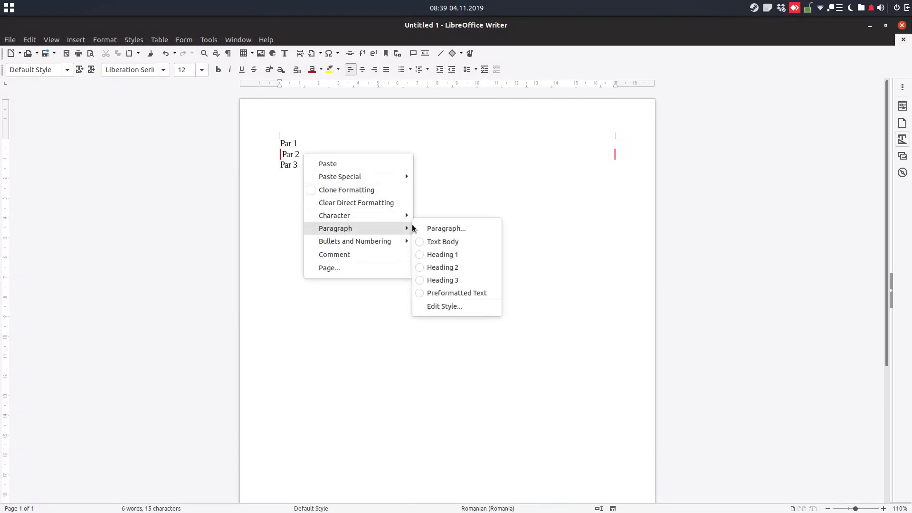
left_click(429, 227)
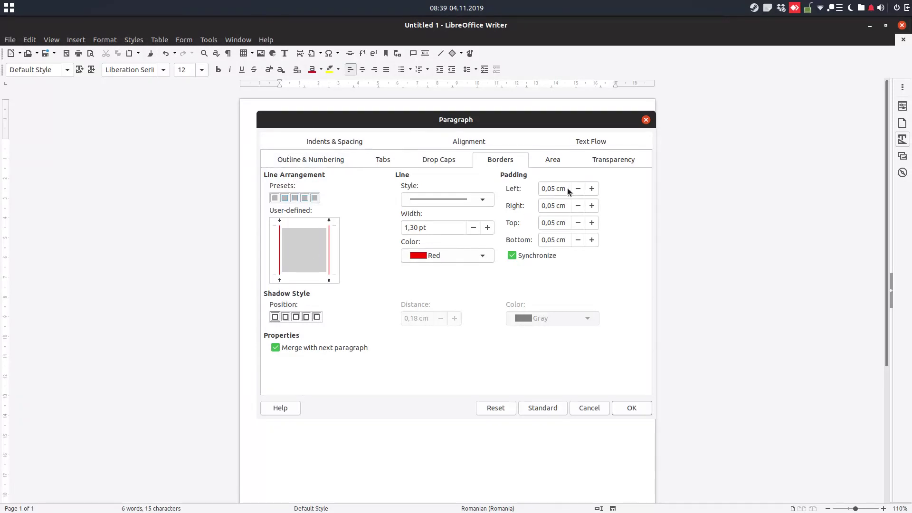
left_click(517, 257)
left_click(567, 189)
type("2")
key("Tab")
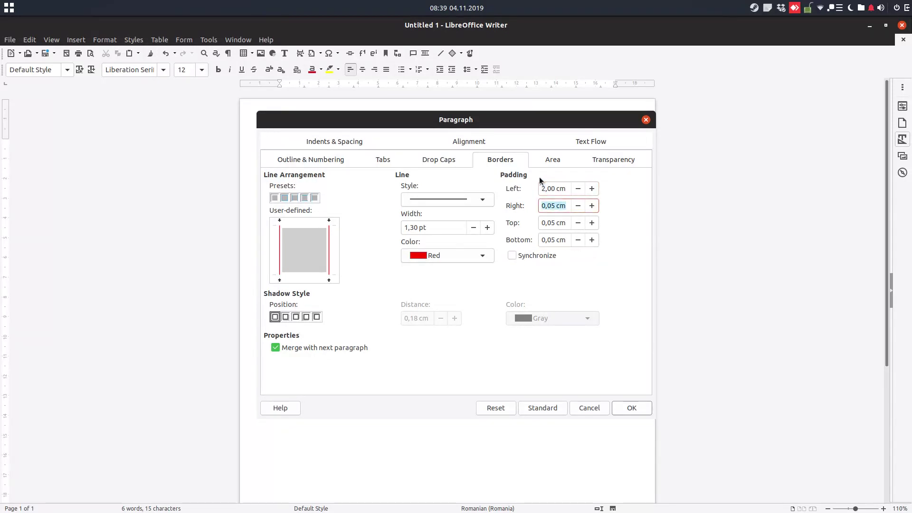
type("2")
key("Tab")
type("0")
key("Tab")
type("0")
key("Tab")
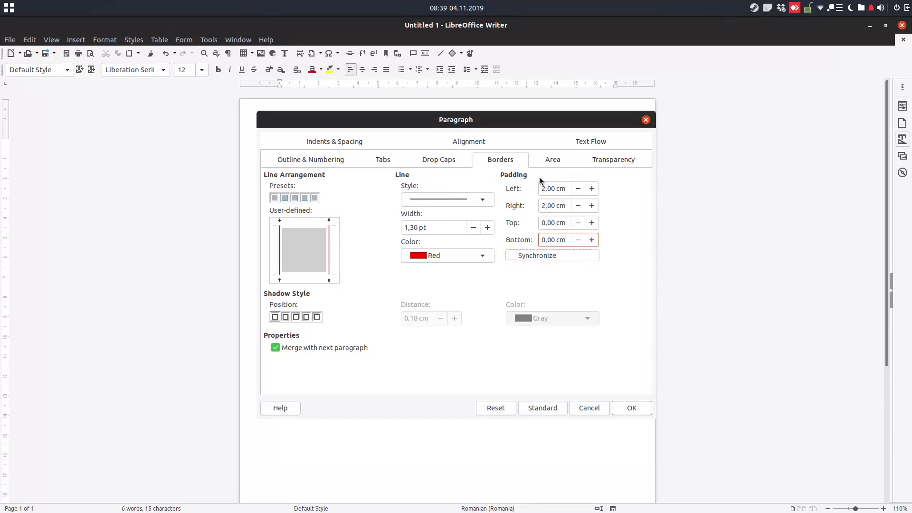
left_click(621, 409)
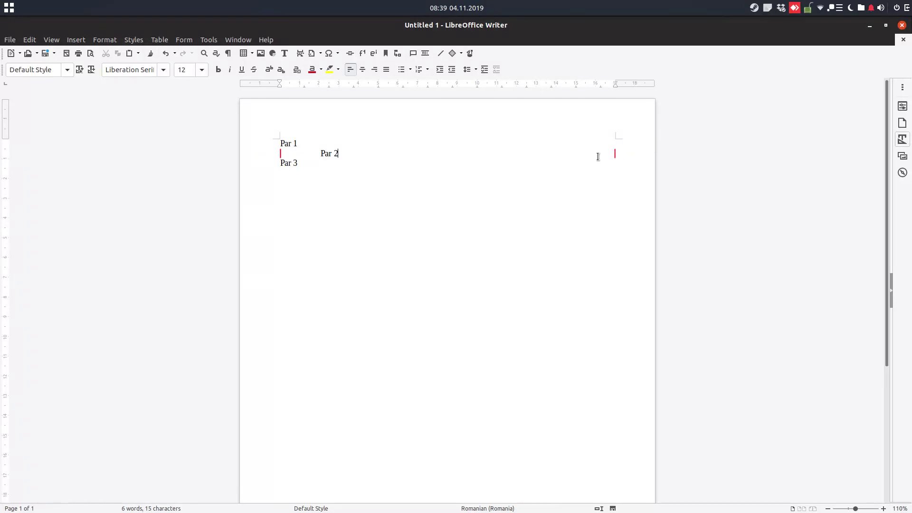
Add filler text to the end of Par 2 so it wraps onto two lines.
left_click(337, 153)
type("ndsds ds ds ds dsd sd ")
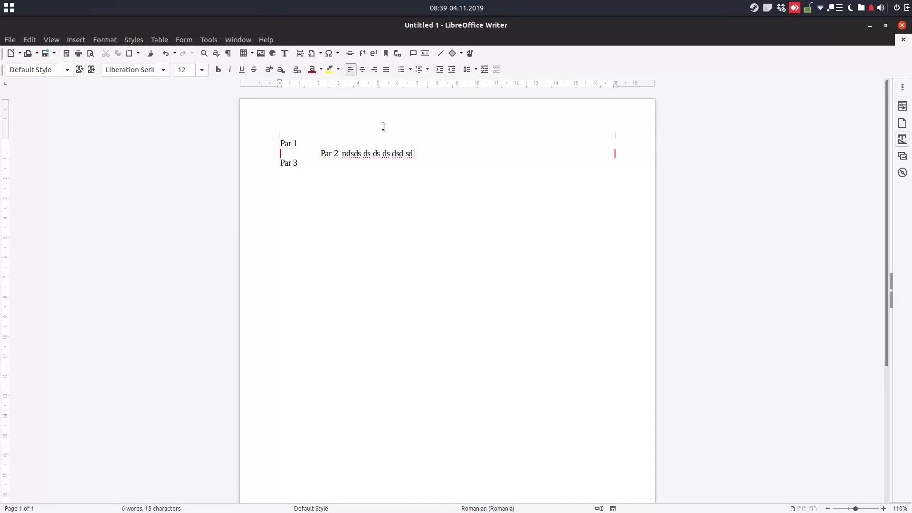
type("sds ds dsd s dsd sds dsd")
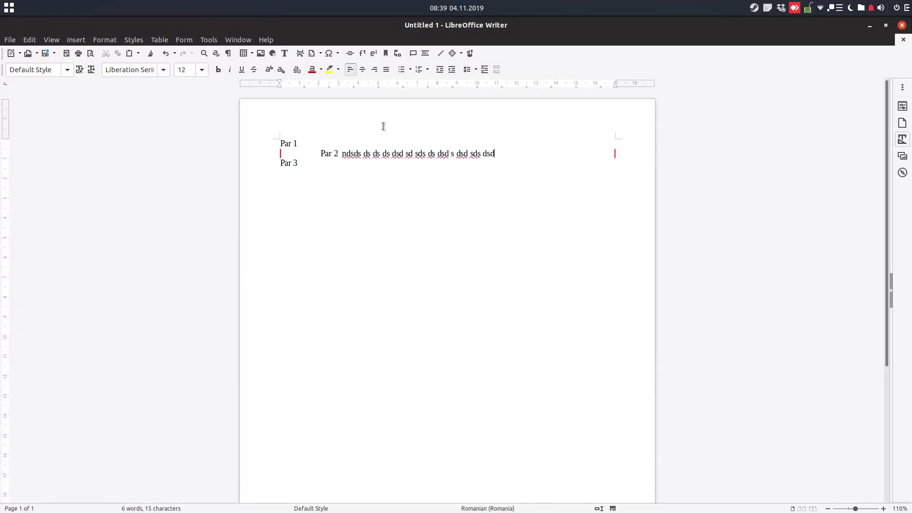
type(" ds ds ds ds ds dsds d sd d sdsd sd")
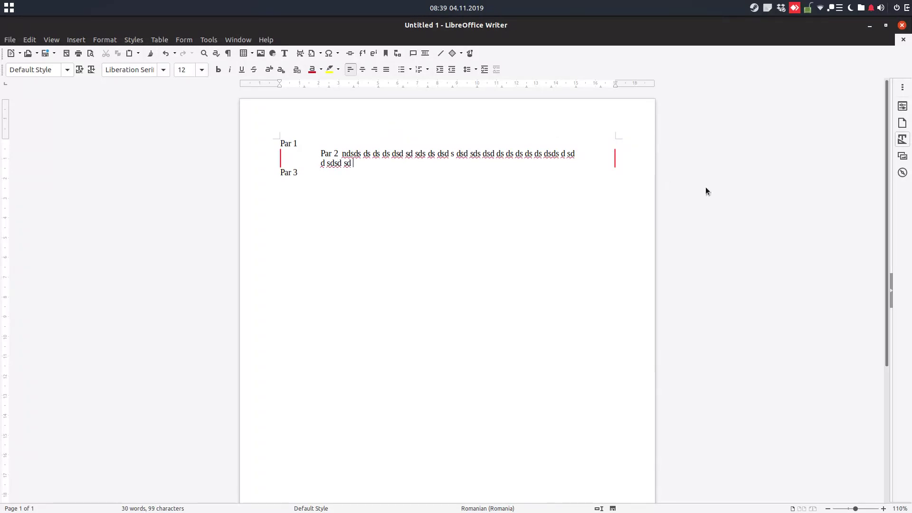
right_click(378, 162)
mouse_move(418, 242)
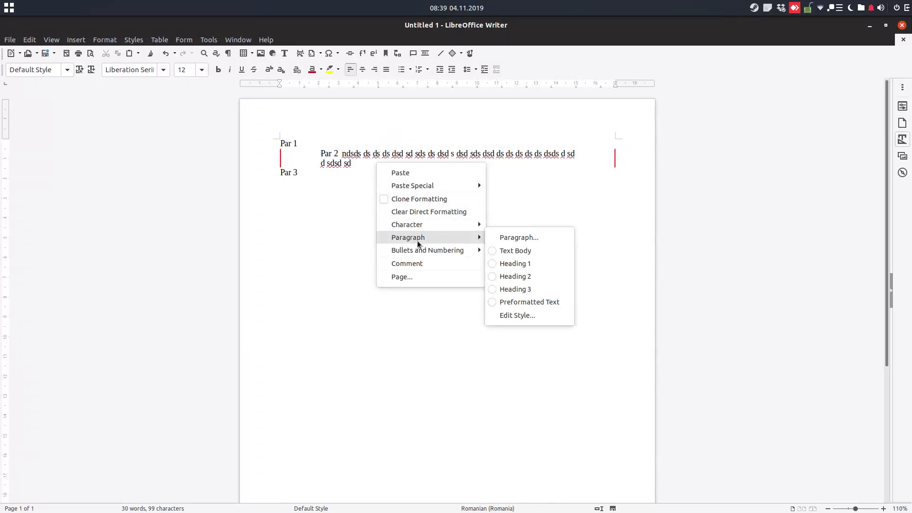
Dismiss the menu and delete all the text on the page.
left_click(325, 221)
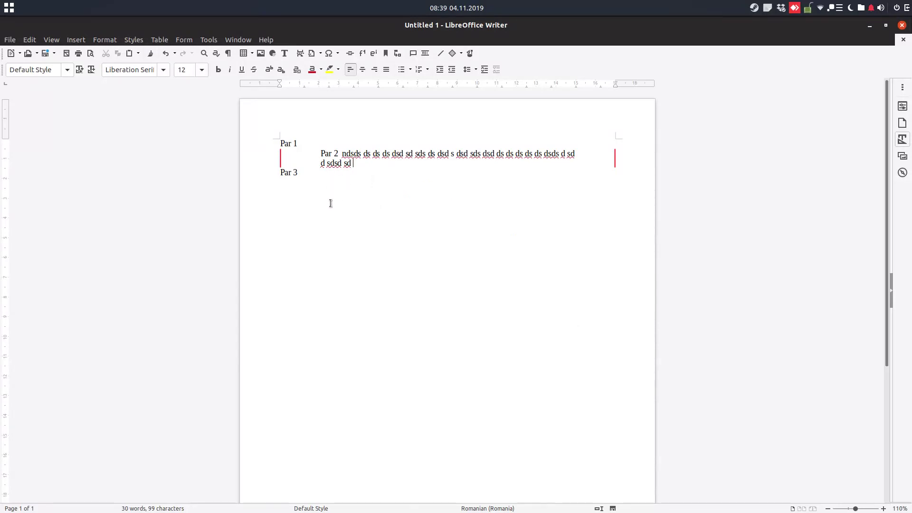
key("ctrl+a")
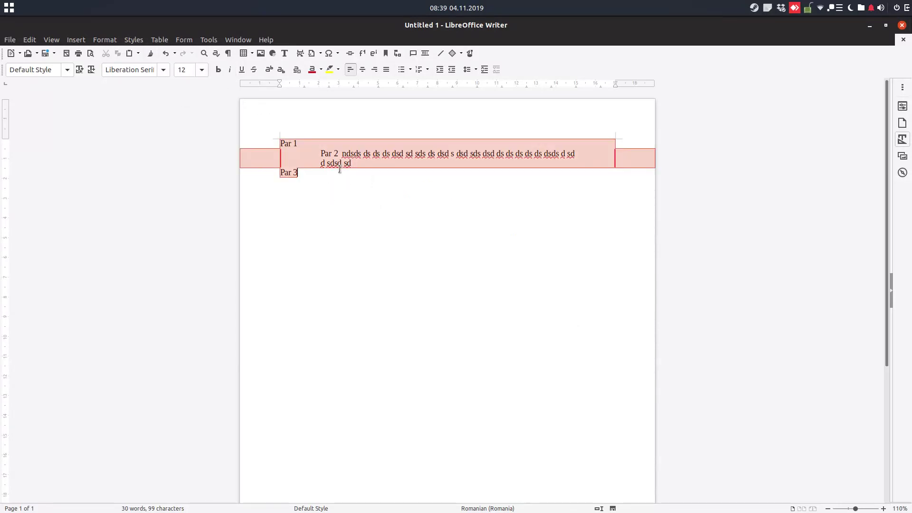
key("Delete")
Draw an empty text frame near the top of the blank page with Insert > Frame Interactively.
scroll(330, 195, "up", 5)
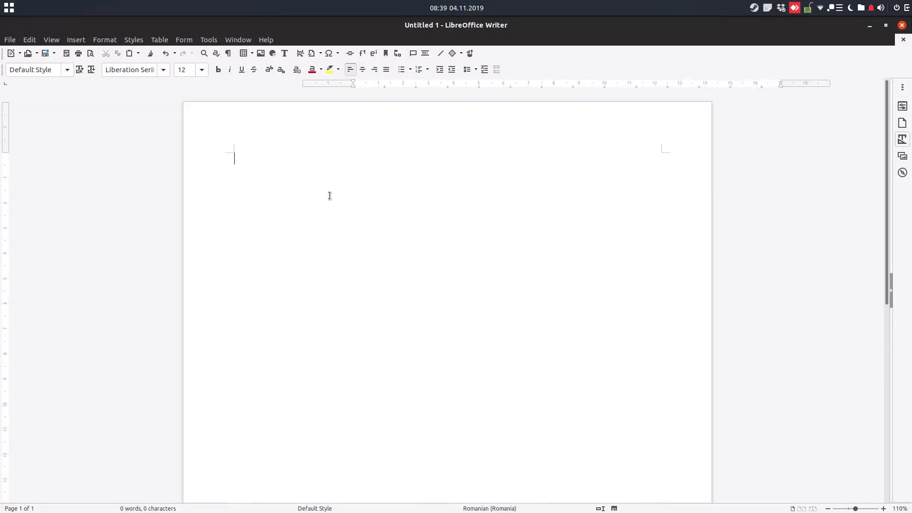
left_click(80, 41)
mouse_move(116, 198)
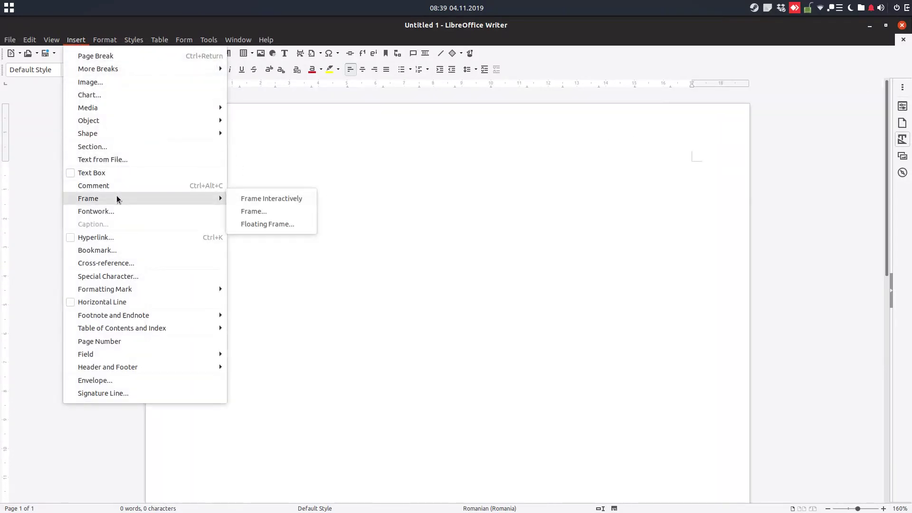
left_click(262, 197)
left_click_drag(265, 175, 506, 275)
right_click(425, 218)
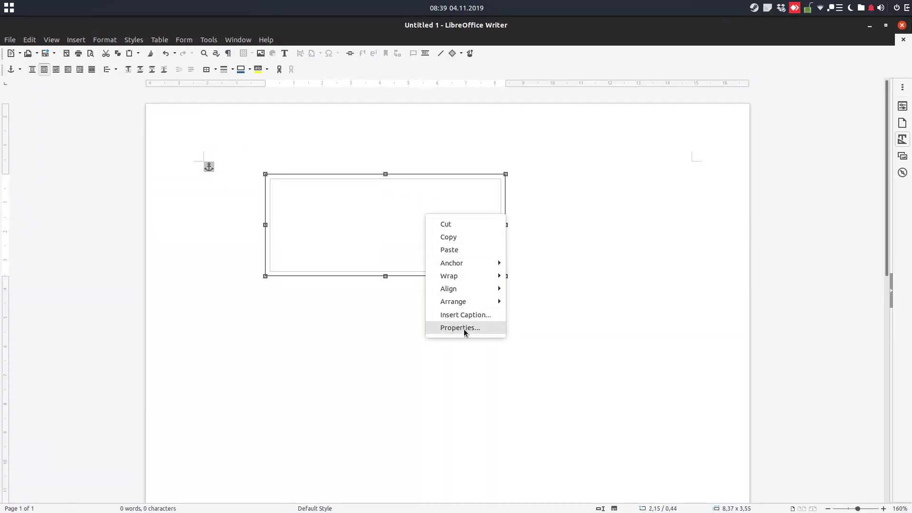
Give the frame solid red 2,30 pt borders on its top and bottom edges only.
left_click(463, 329)
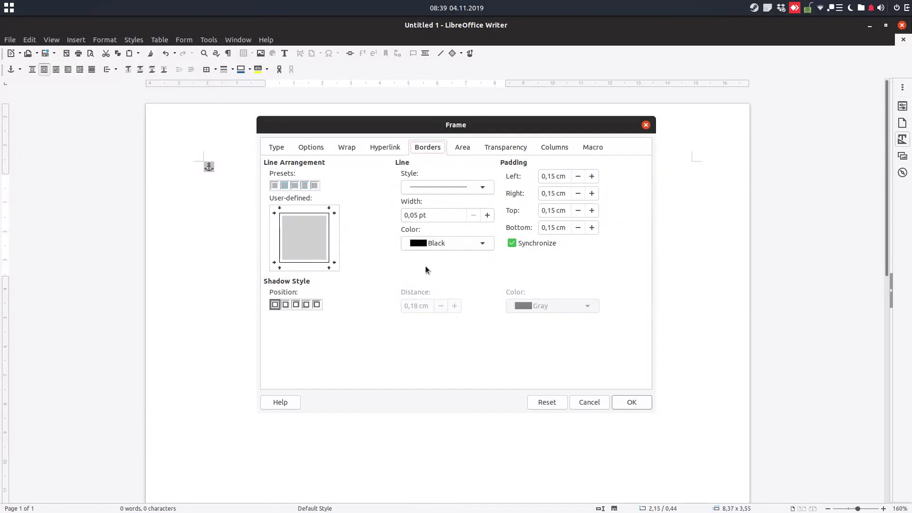
left_click(285, 186)
left_click(295, 186)
left_click(304, 186)
left_click(438, 188)
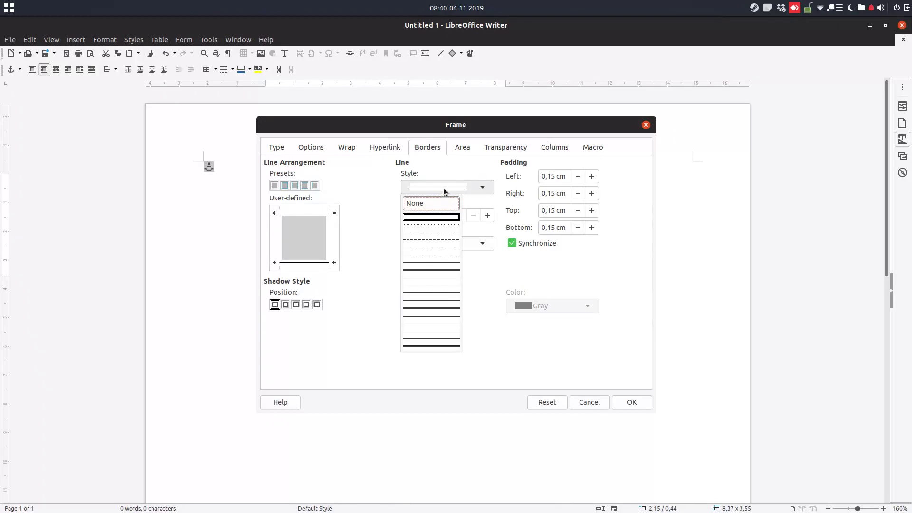
left_click(436, 217)
left_click(488, 216)
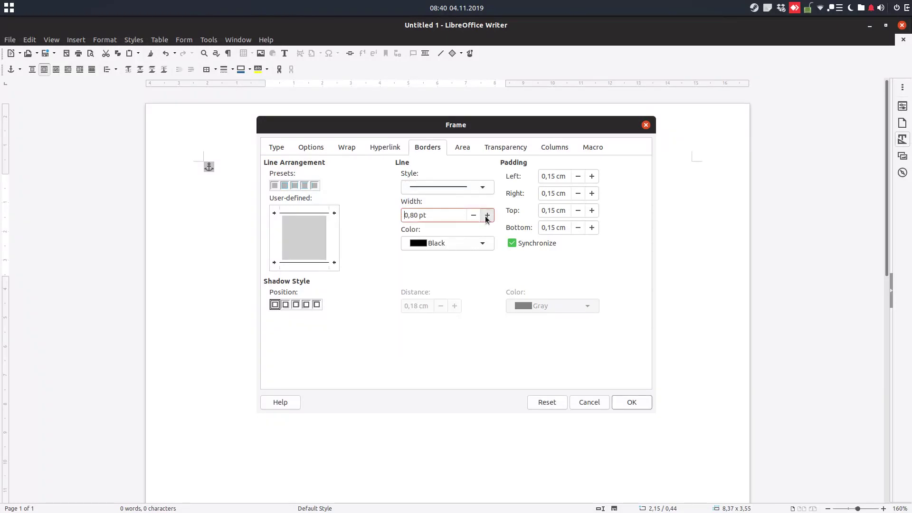
left_click(465, 248)
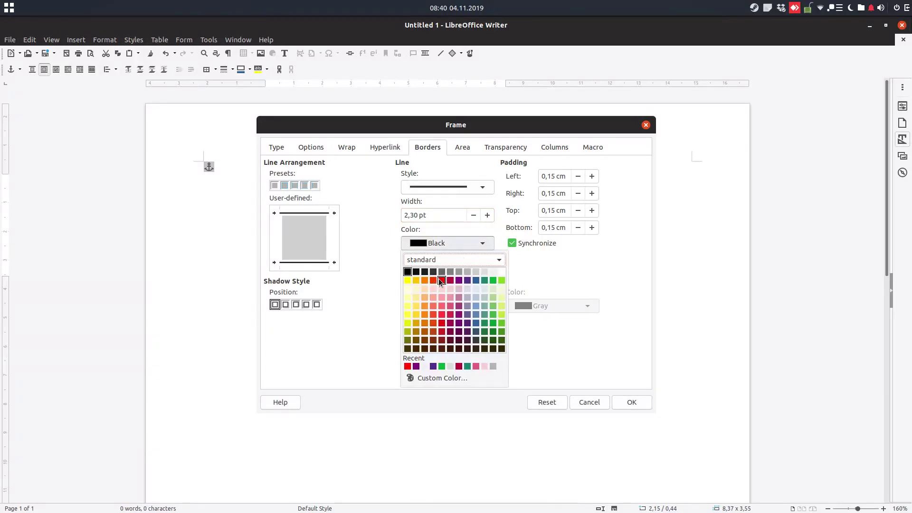
left_click(440, 279)
left_click(629, 402)
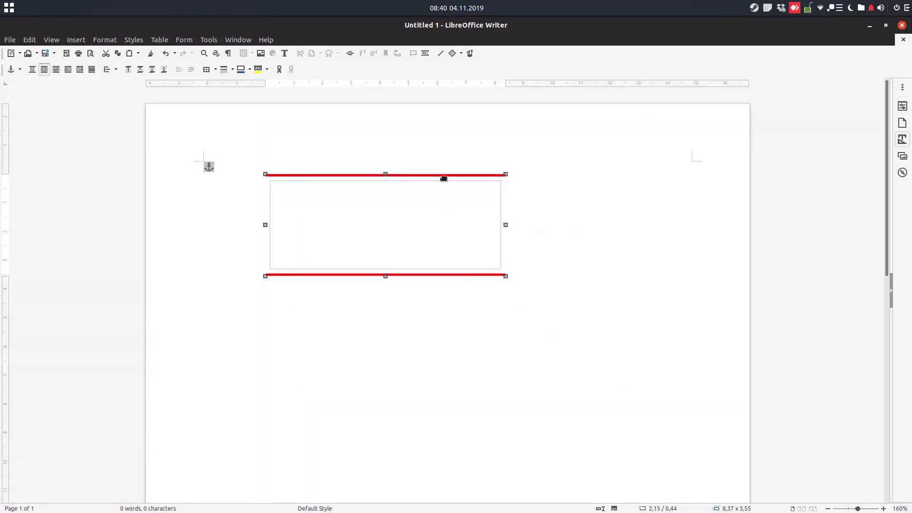
Deselect the frame and check the red borders in Print Preview.
left_click(634, 228)
key("ctrl+shift+o")
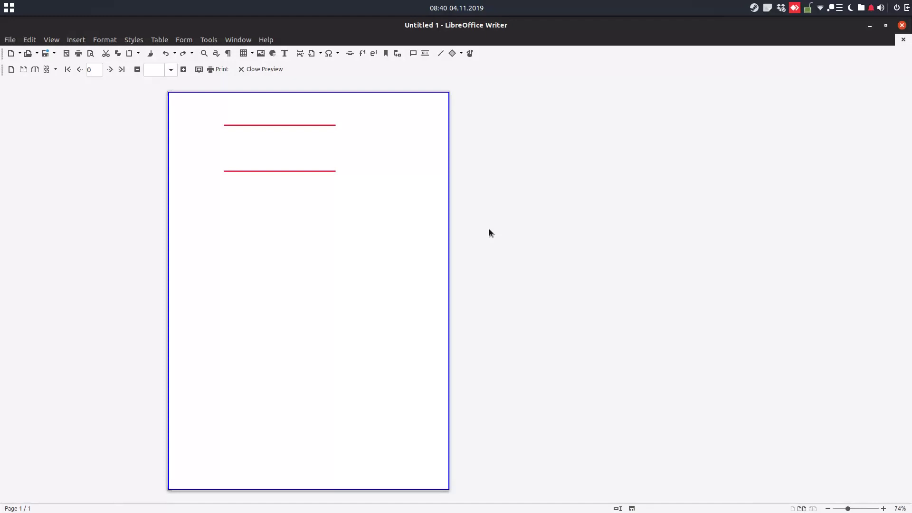
scroll(246, 200, "up", 3, "ctrl")
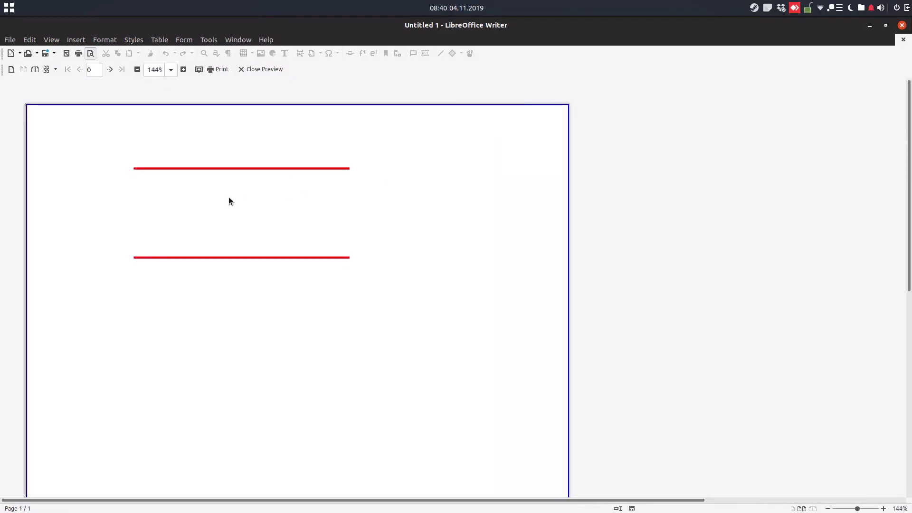
Leave Print Preview and raise the frame's synchronized padding to 0,35 cm.
left_click(278, 69)
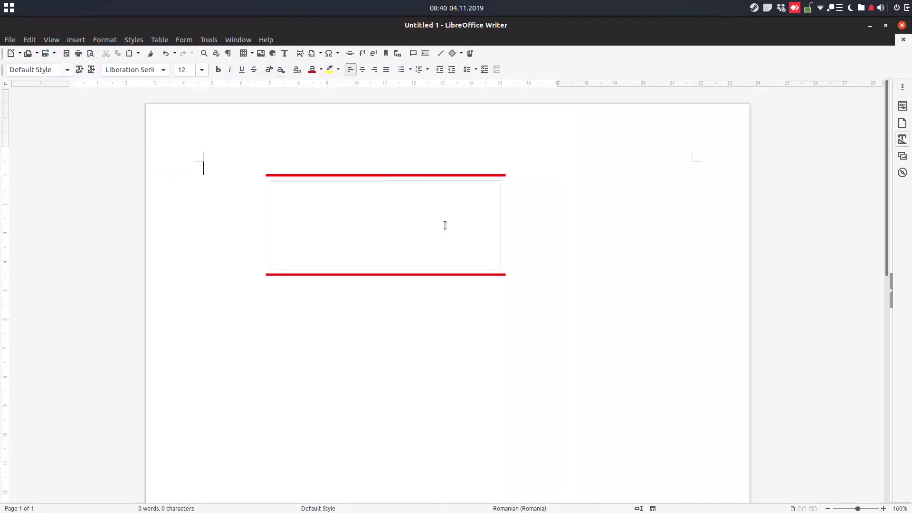
right_click(423, 177)
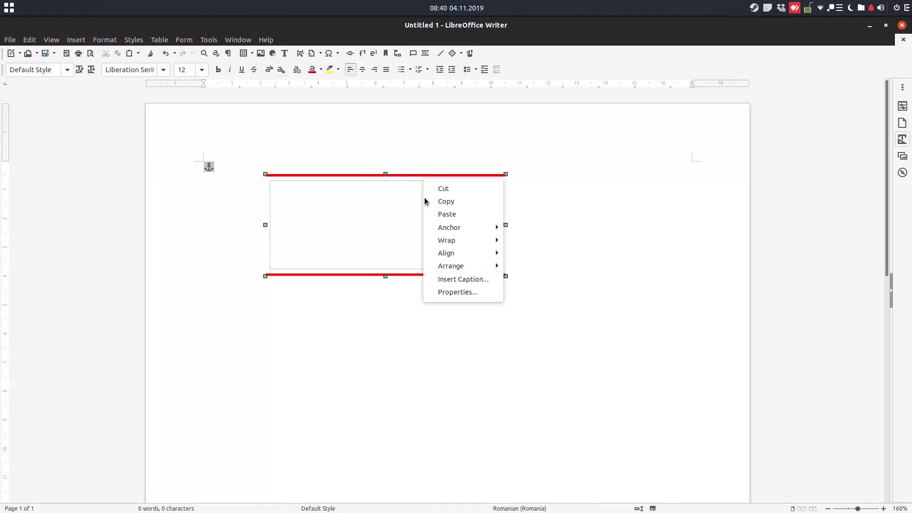
left_click(453, 290)
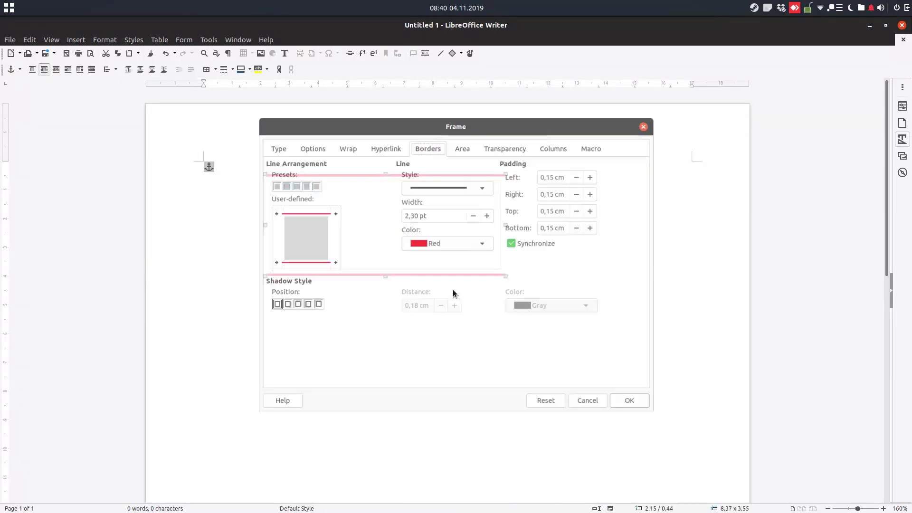
left_click(592, 177)
left_click(592, 177)
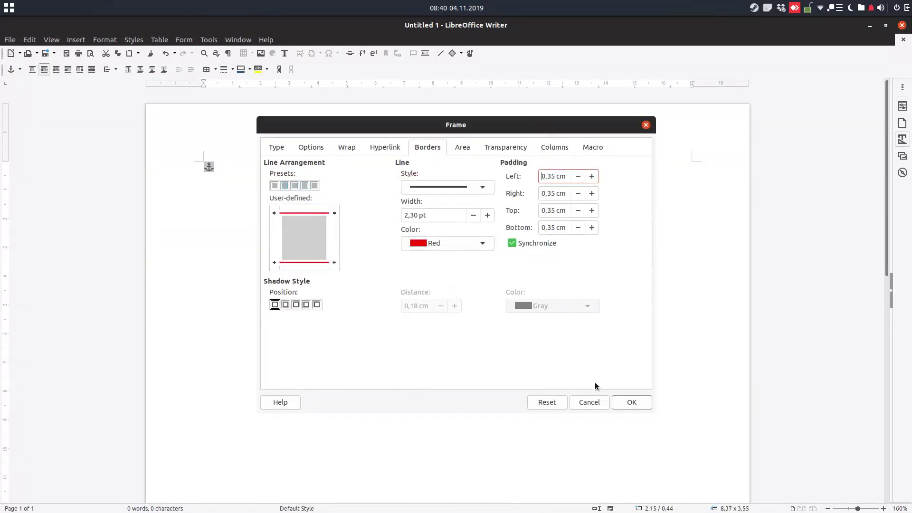
left_click(619, 401)
Reduce the frame's padding to 0,05 cm.
scroll(553, 294, "up", 5, "ctrl")
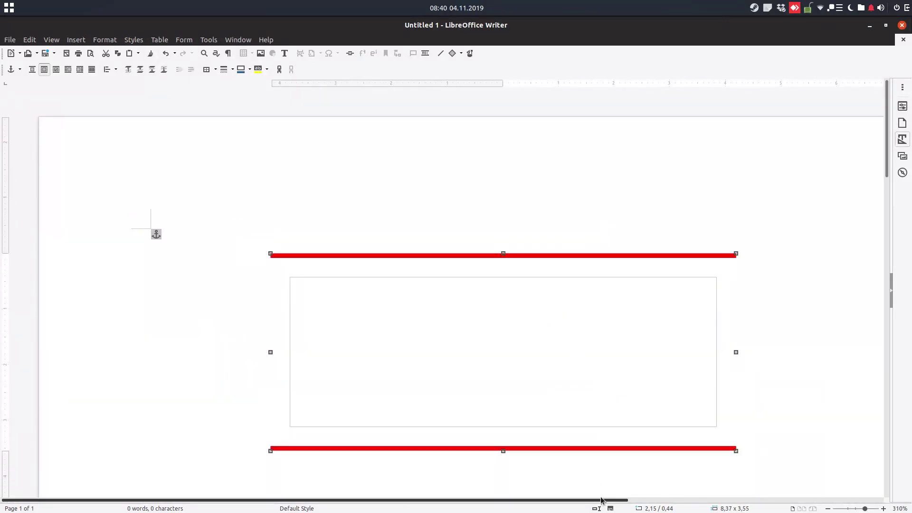
left_click_drag(607, 500, 789, 500)
right_click(453, 285)
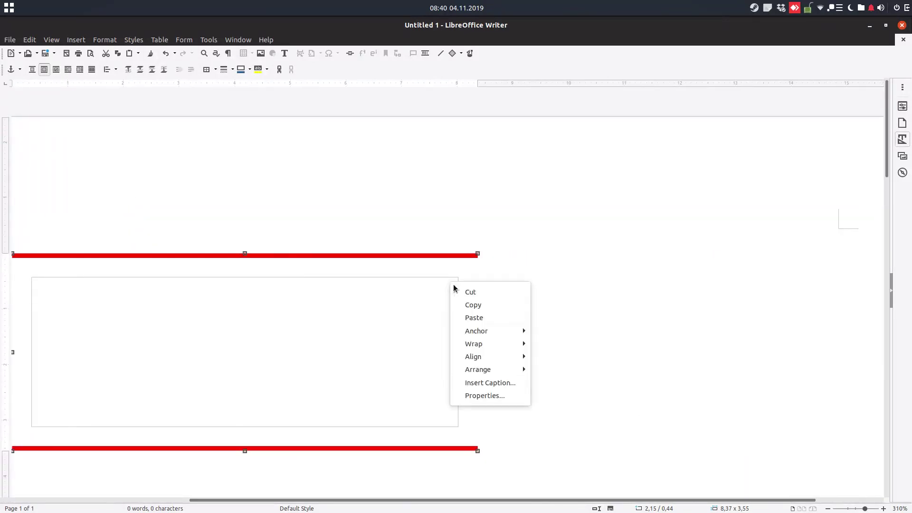
left_click(489, 393)
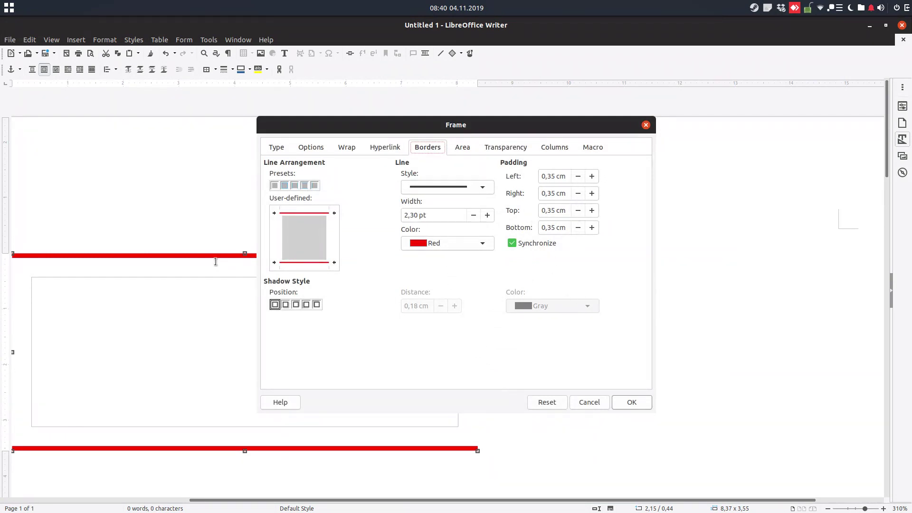
left_click(579, 176)
left_click(579, 176)
left_click(578, 176)
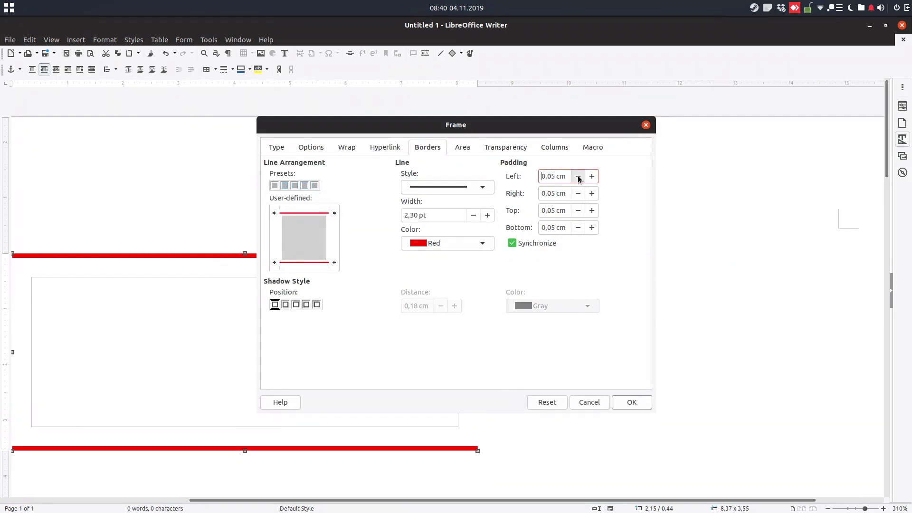
left_click(632, 402)
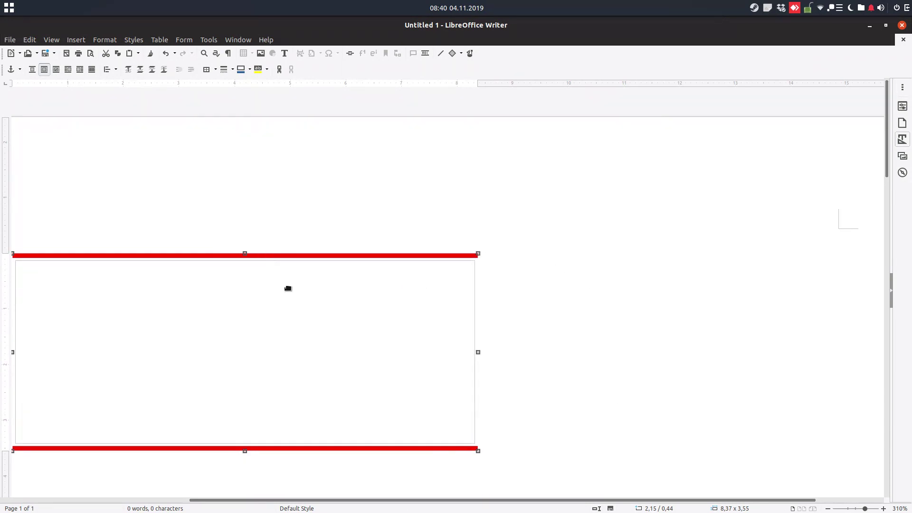
Set the frame's padding to 1 cm on all sides.
right_click(275, 262)
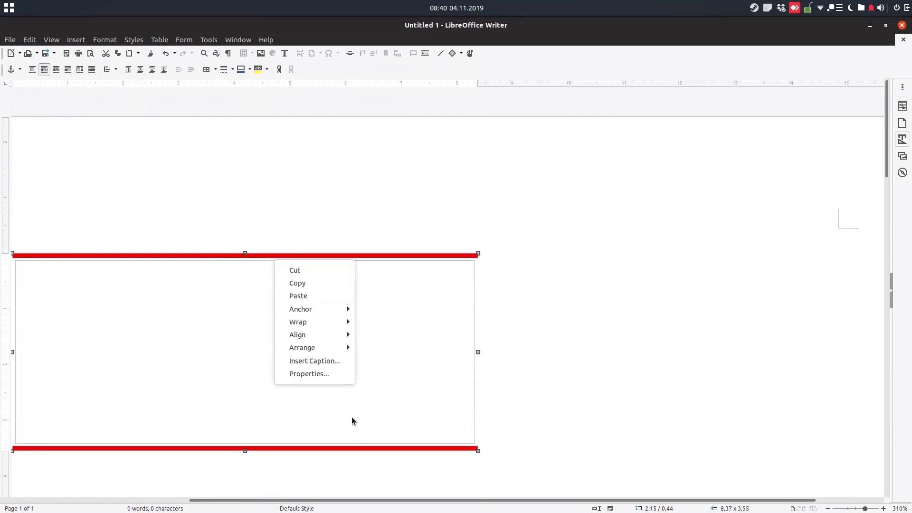
left_click(342, 375)
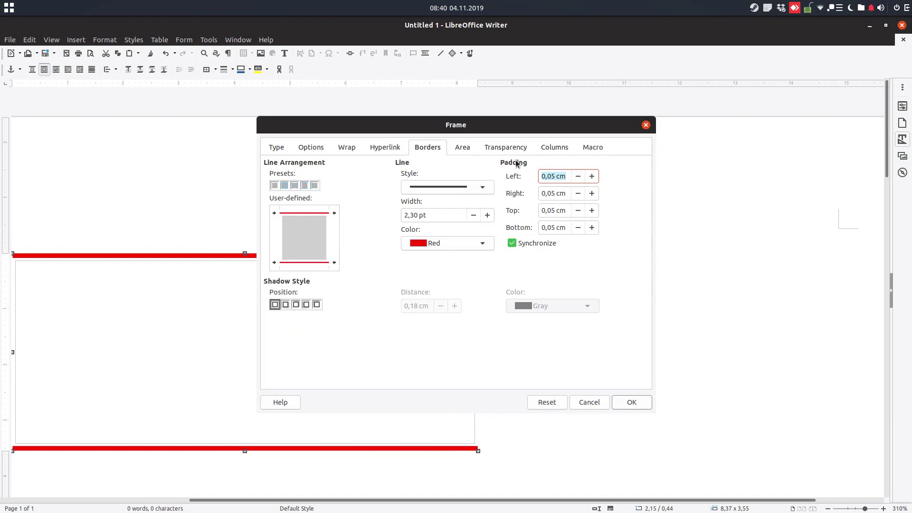
type("1")
key("Tab")
left_click(627, 401)
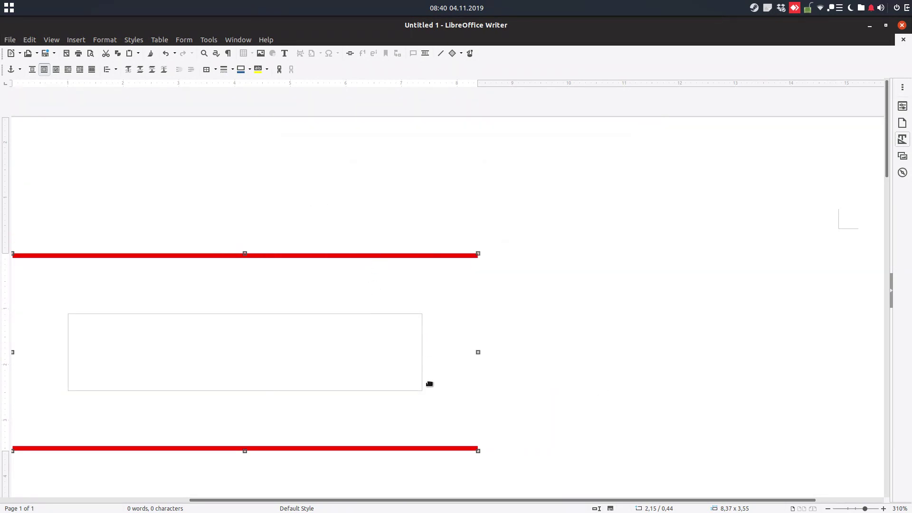
Give the frame a cast shadow coloured Light Gray 5.
right_click(410, 313)
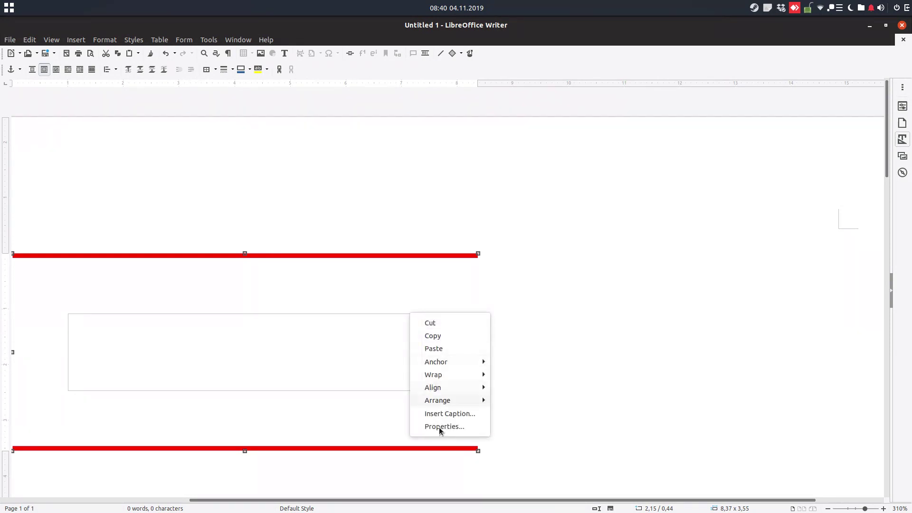
left_click(445, 425)
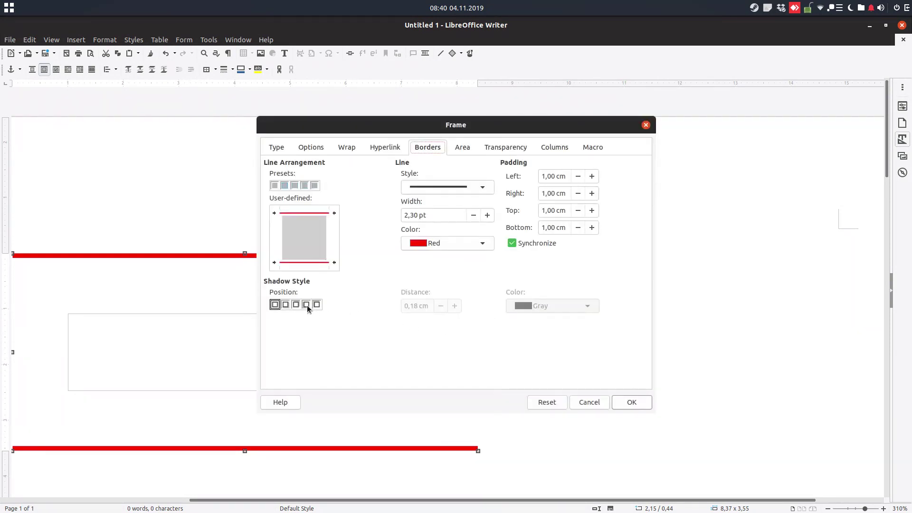
left_click(306, 305)
left_click(571, 307)
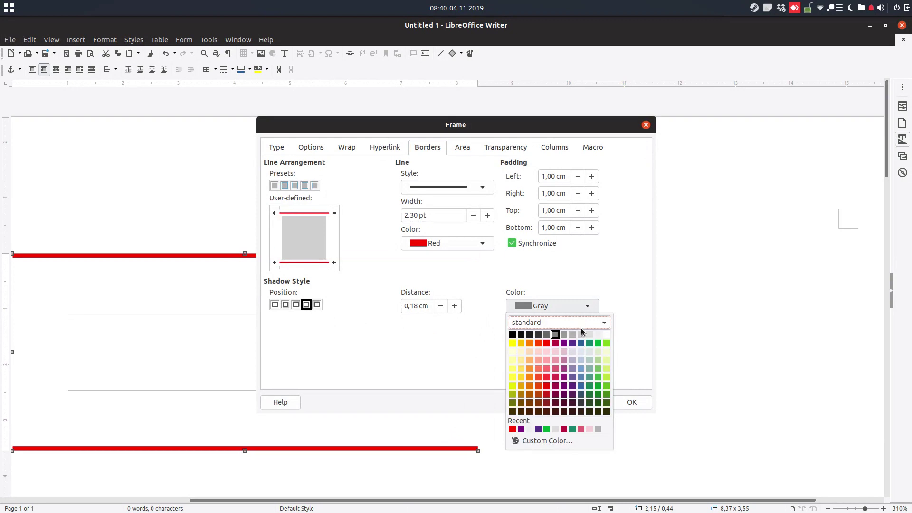
left_click(597, 335)
left_click(628, 403)
scroll(423, 377, "down", 3)
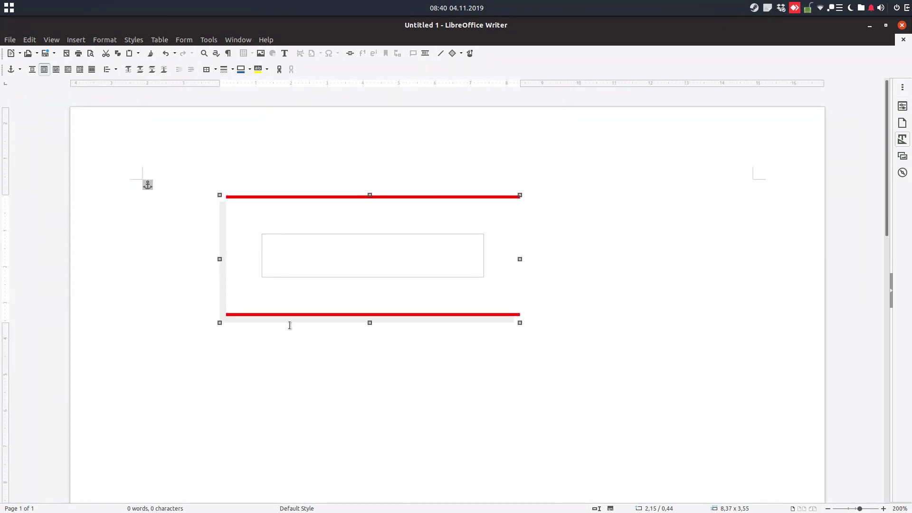
Keep the frame's red border lines only on its left and bottom sides.
right_click(300, 282)
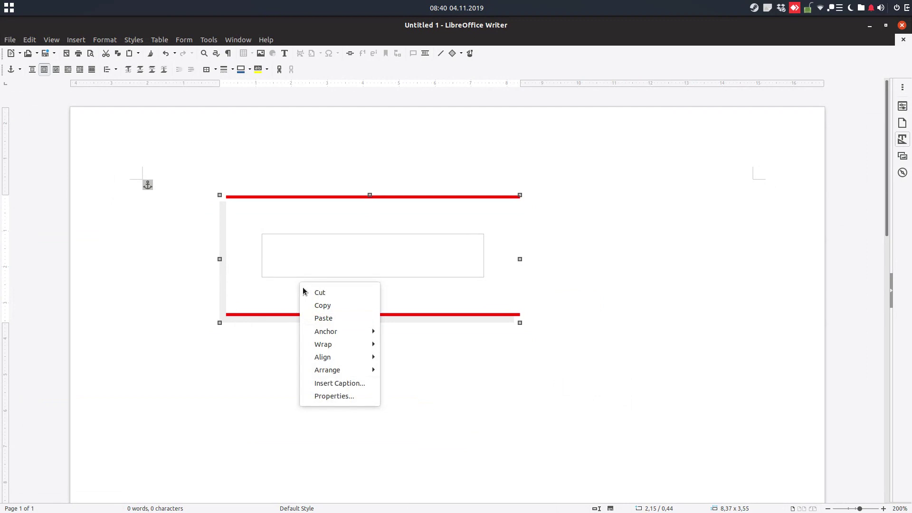
left_click(361, 397)
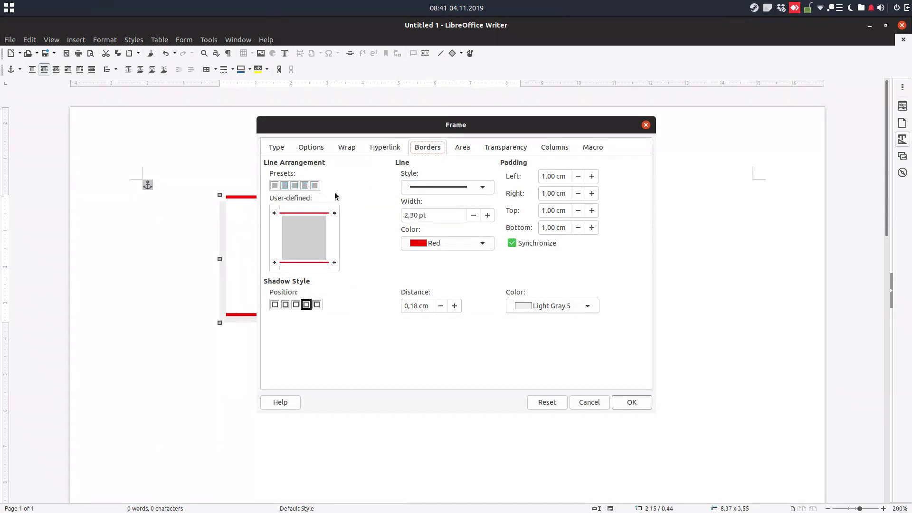
left_click(294, 186)
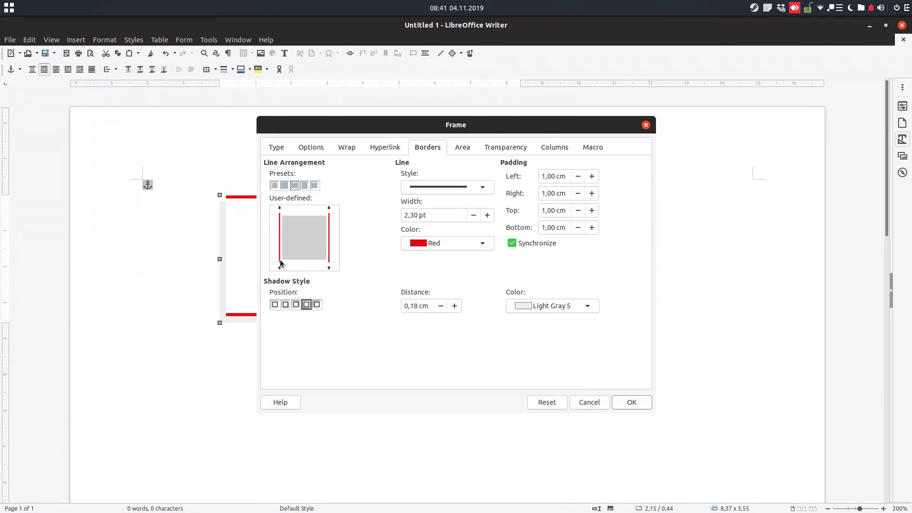
left_click(328, 248)
left_click(302, 263)
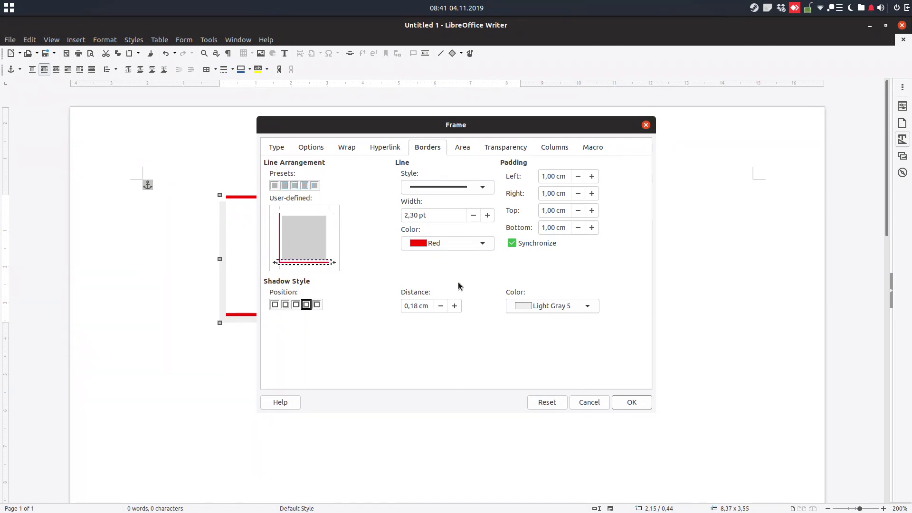
left_click(617, 399)
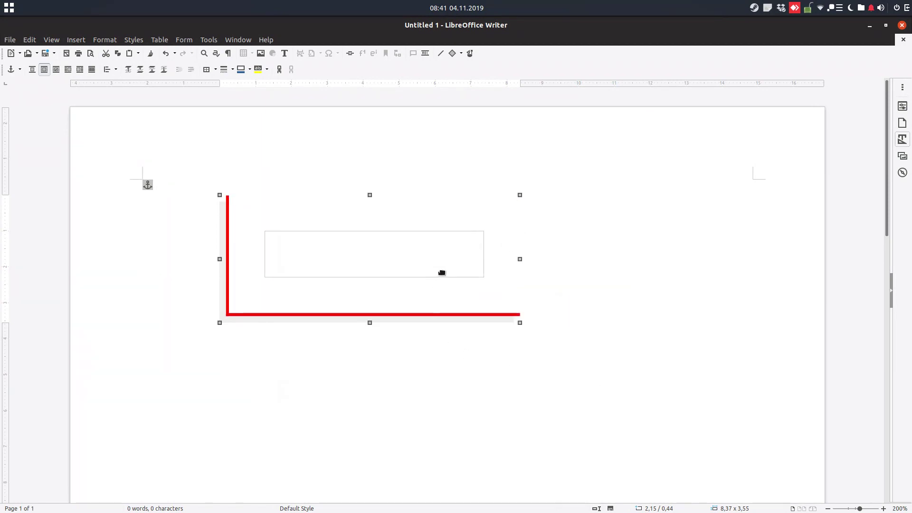
Add solid top and right border lines to the frame and colour them purple.
right_click(453, 316)
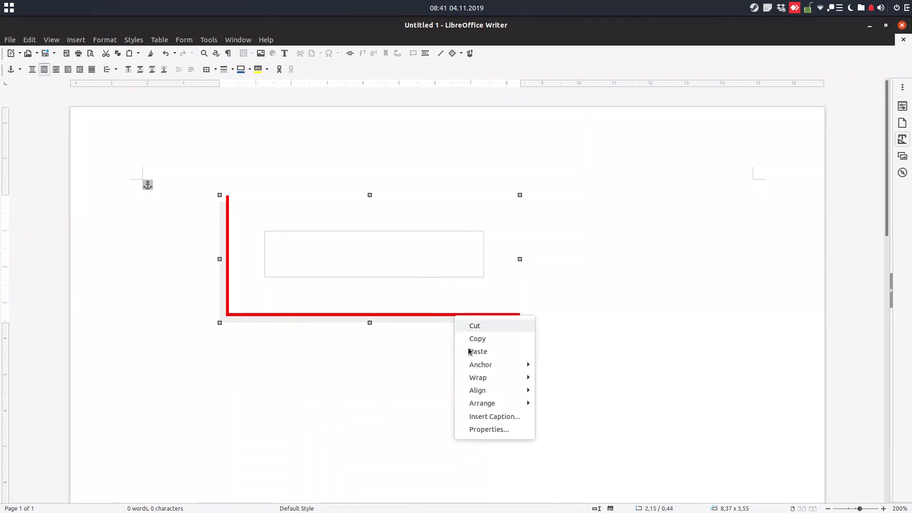
left_click(489, 429)
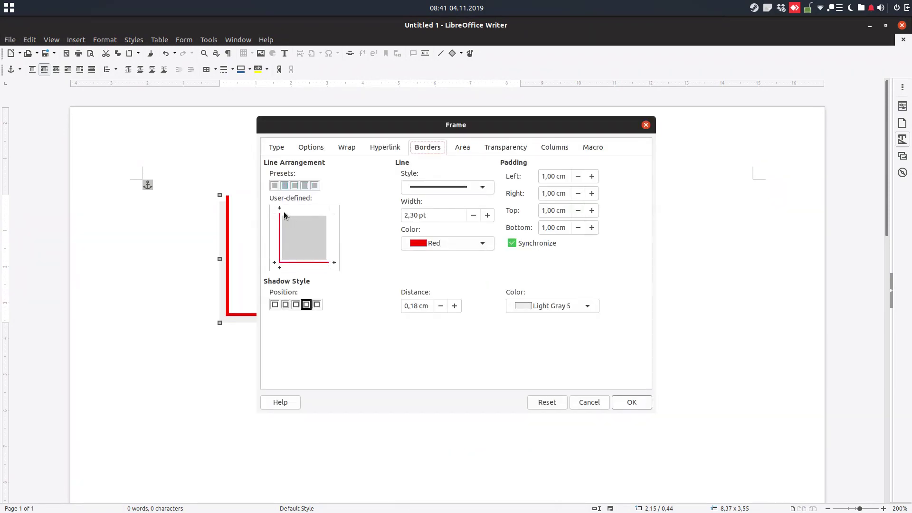
left_click(296, 215)
left_click(328, 241)
left_click(424, 188)
left_click(432, 223)
left_click(432, 243)
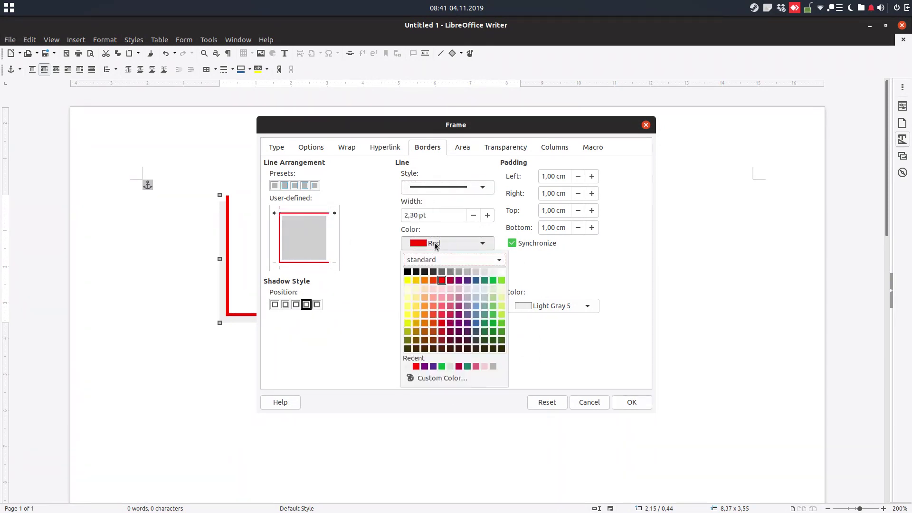
left_click(455, 281)
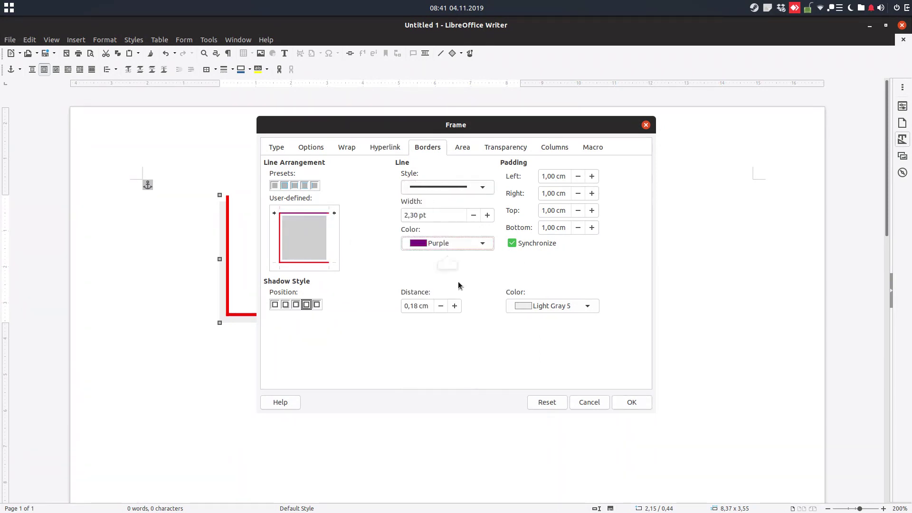
Make the left border purple, drop the right line and keep the bottom line red.
left_click(280, 240)
left_click(318, 264)
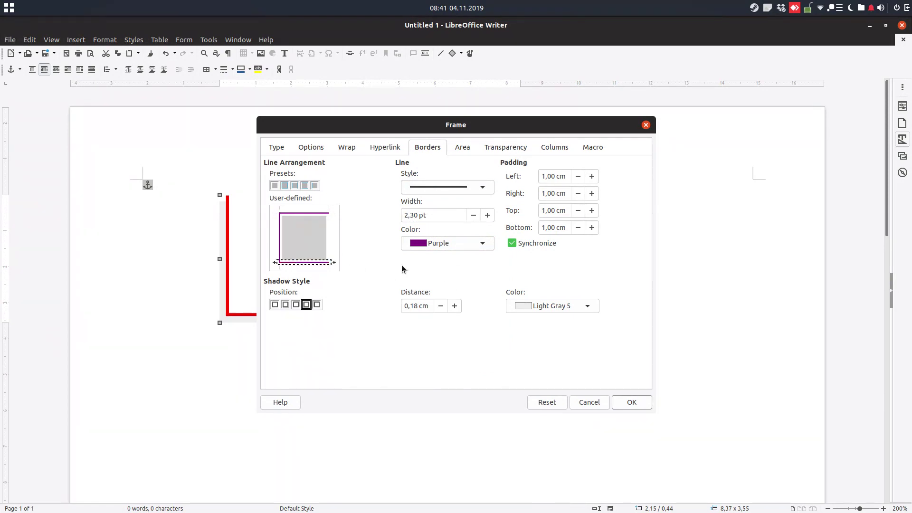
left_click(317, 262)
left_click(328, 262)
left_click(328, 261)
left_click(404, 245)
left_click(439, 275)
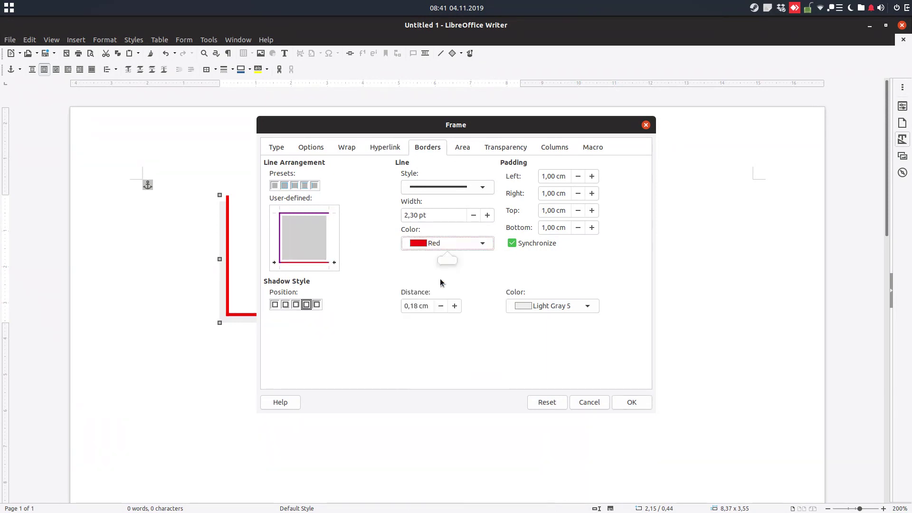
left_click(631, 402)
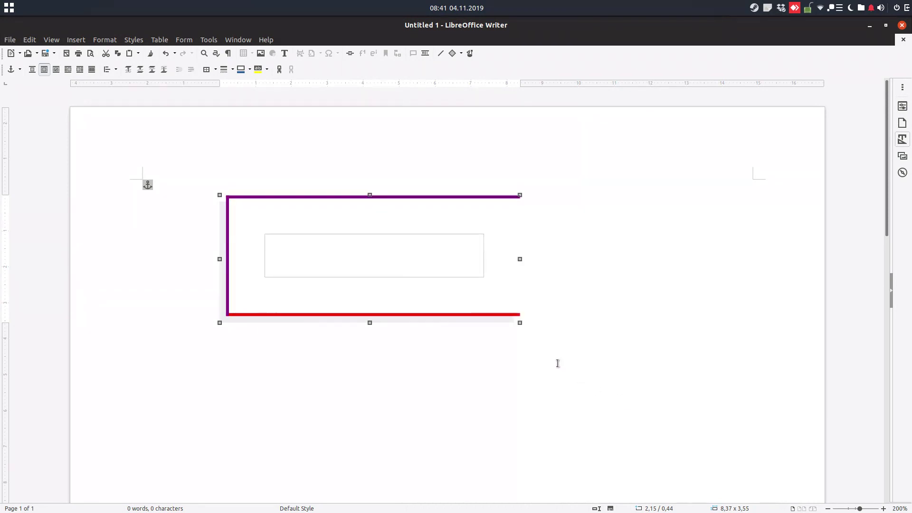
Thicken the frame's red bottom border to 4,55 pt.
right_click(500, 324)
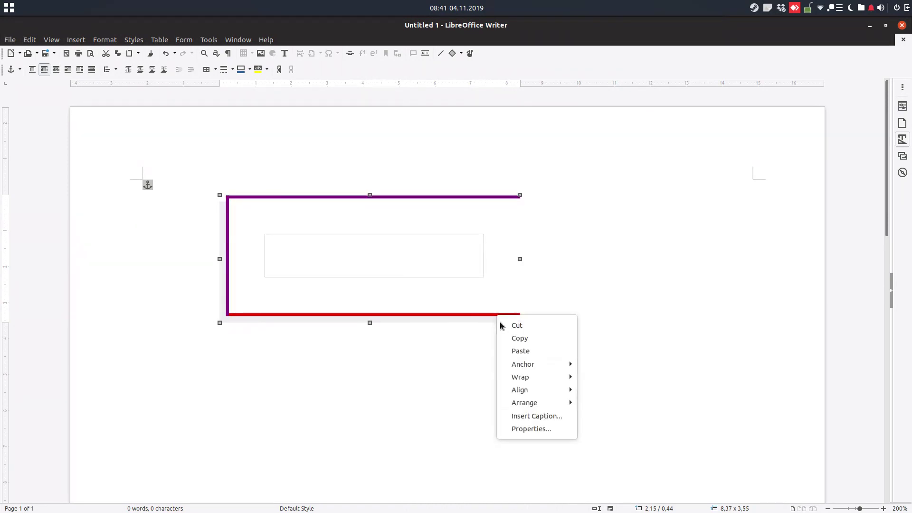
left_click(530, 429)
left_click(321, 263)
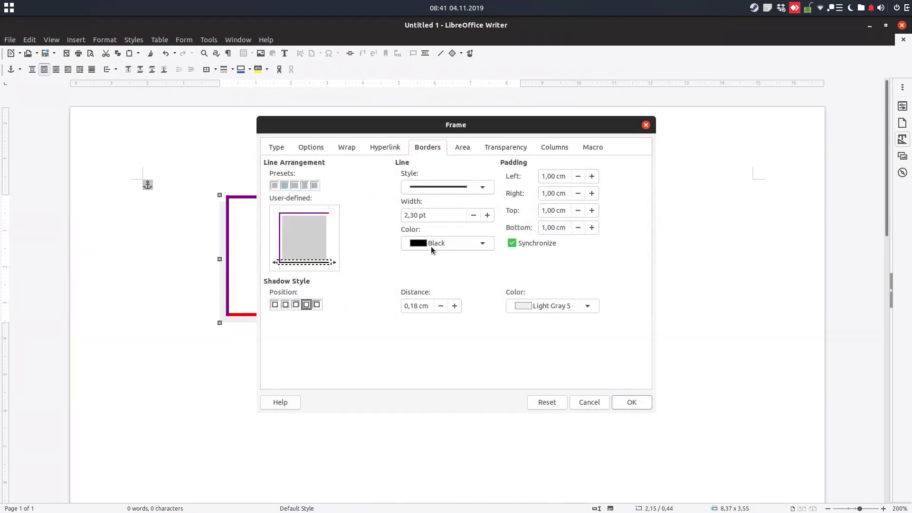
left_click(445, 244)
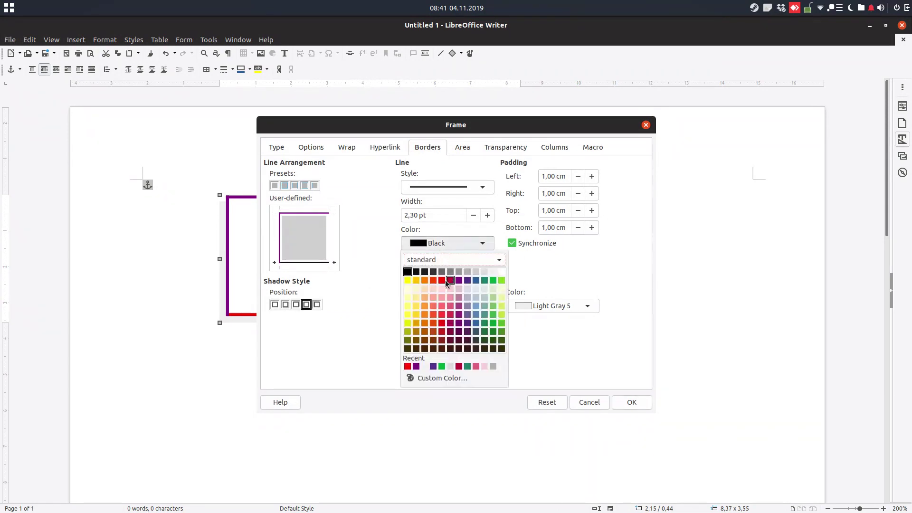
left_click(443, 281)
left_click(487, 215)
left_click(487, 216)
left_click(487, 215)
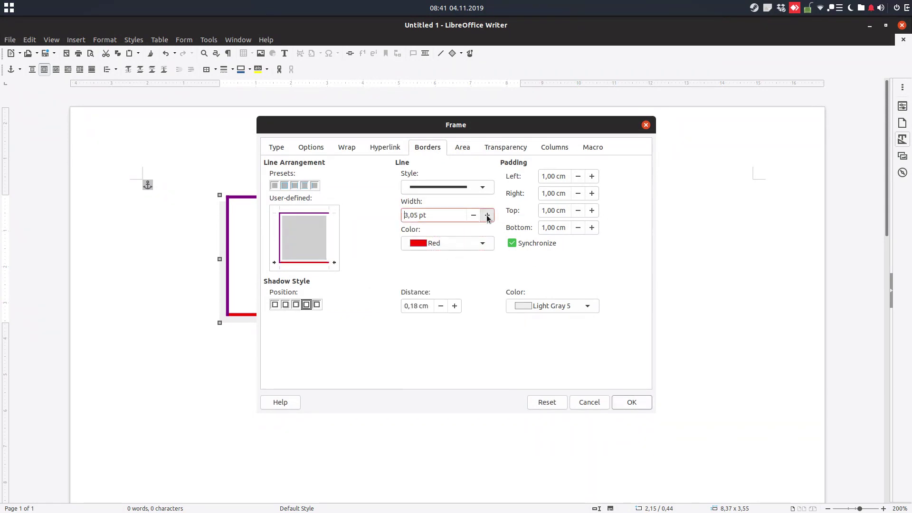
left_click(488, 216)
left_click(487, 216)
left_click(620, 400)
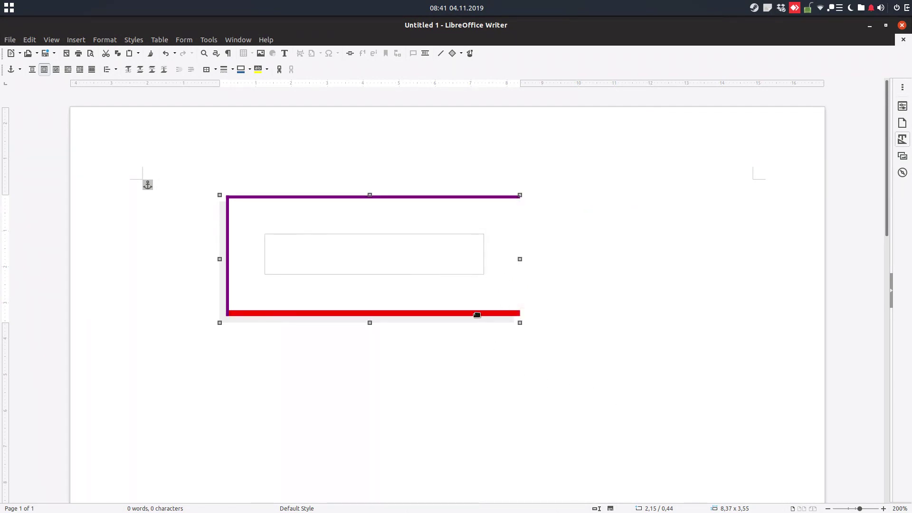
In the frame's border properties, make the bottom border a red 5,55 pt line.
right_click(495, 314)
left_click(524, 427)
left_click(317, 263)
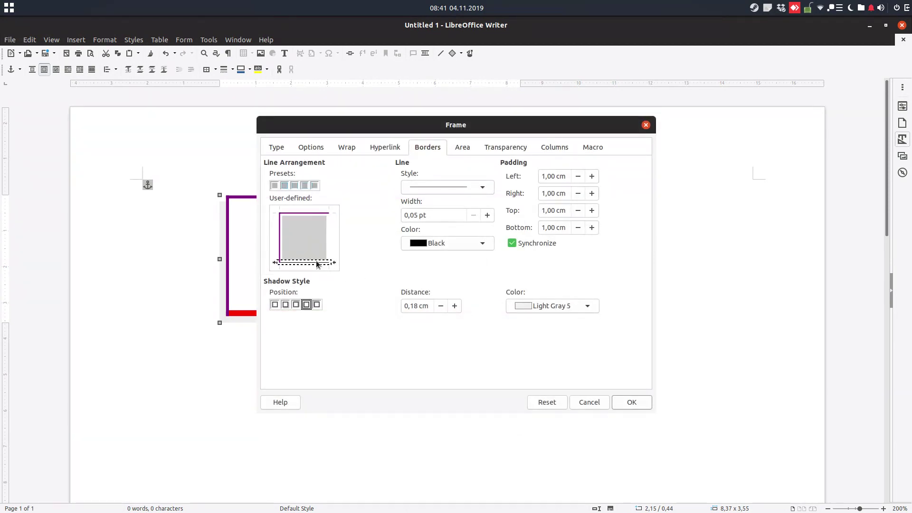
left_click(487, 216)
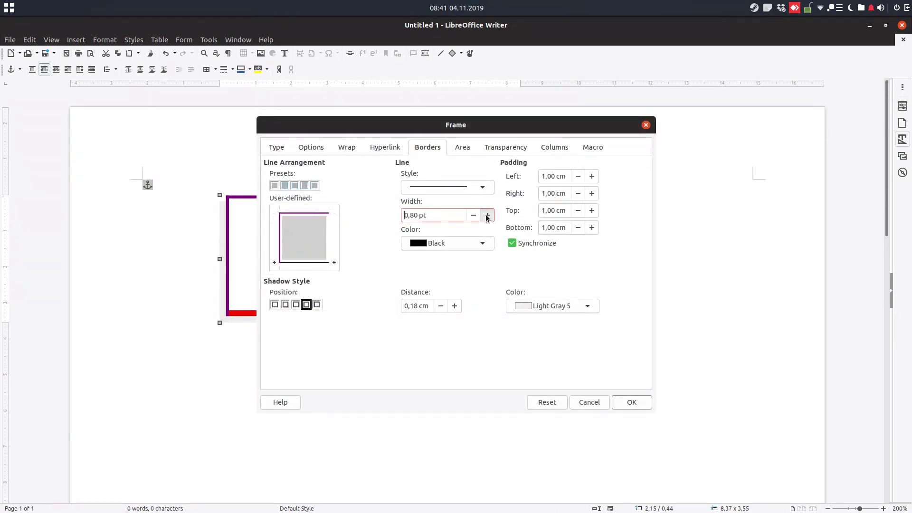
left_click(487, 215)
left_click(487, 215)
left_click(487, 215)
left_click(487, 216)
left_click(487, 215)
left_click(476, 241)
left_click(442, 280)
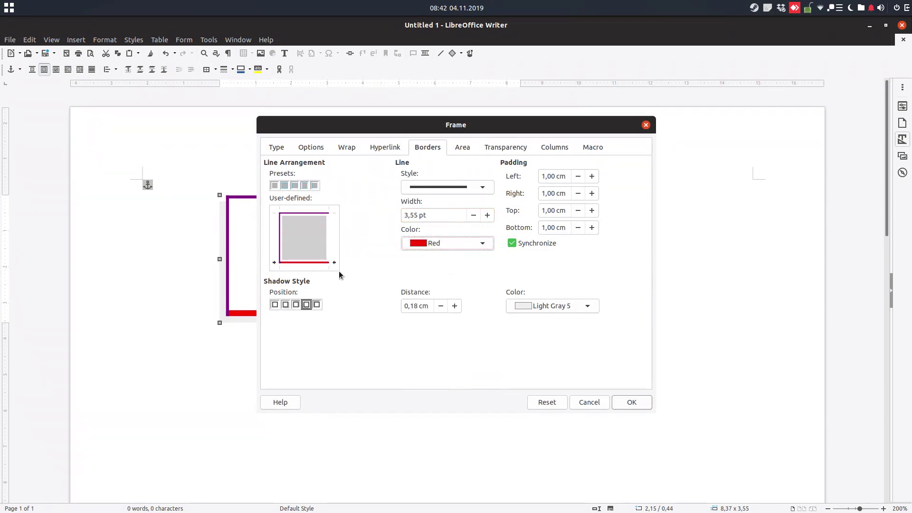
left_click(487, 215)
left_click(487, 216)
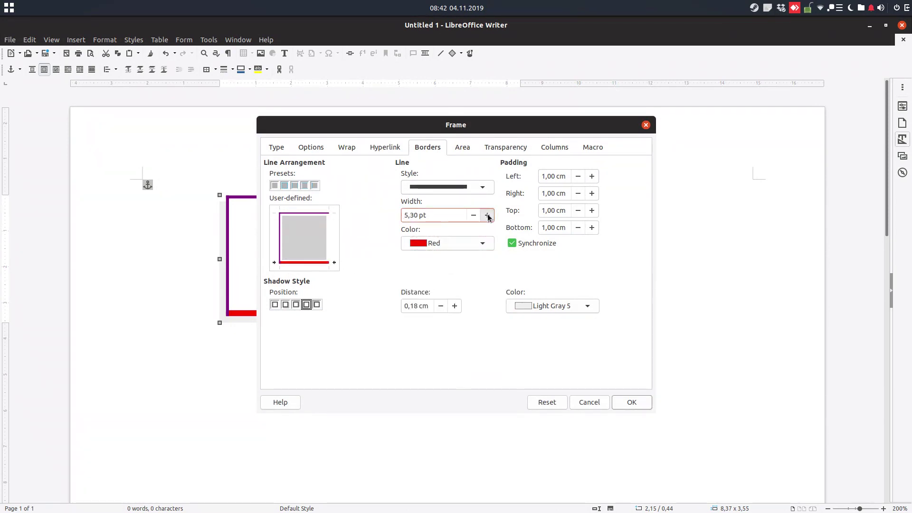
Give the left border the same thick red line and apply the borders to the frame.
left_click(280, 238)
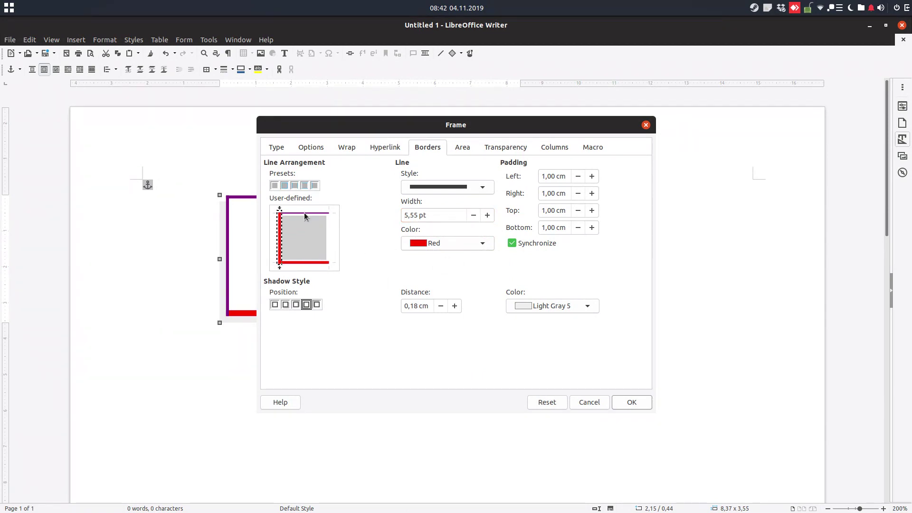
left_click(622, 402)
left_click(505, 364)
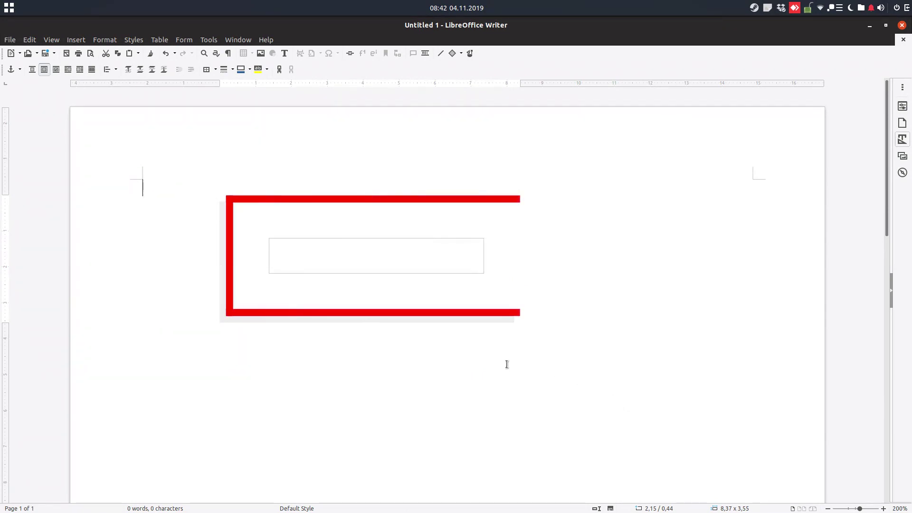